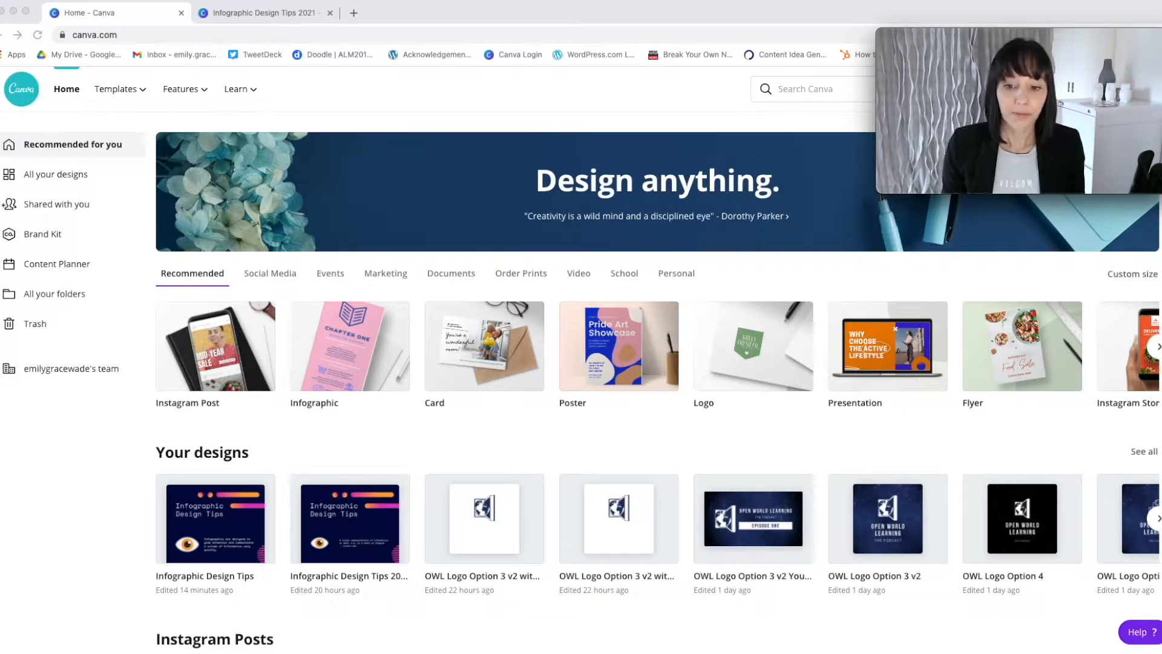
Create a new blank infographic design from the recommended design types.
left_click(334, 359)
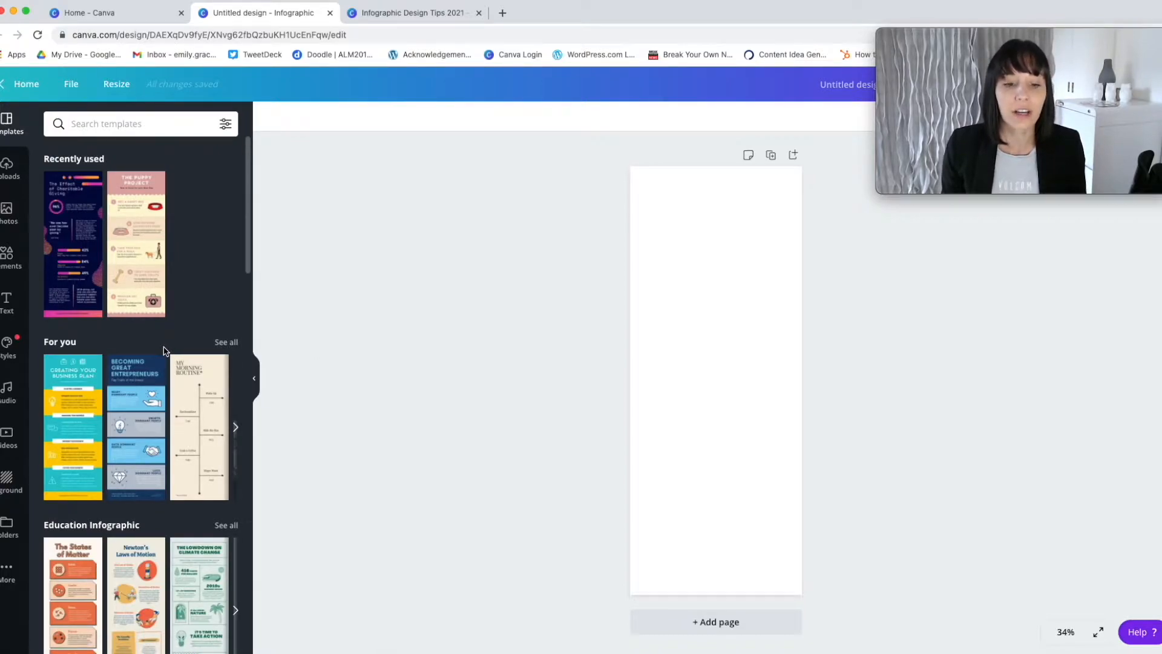
Examine the infographic templates offered by category, including education, process, business, timeline and charity.
scroll(164, 351, "down", 5)
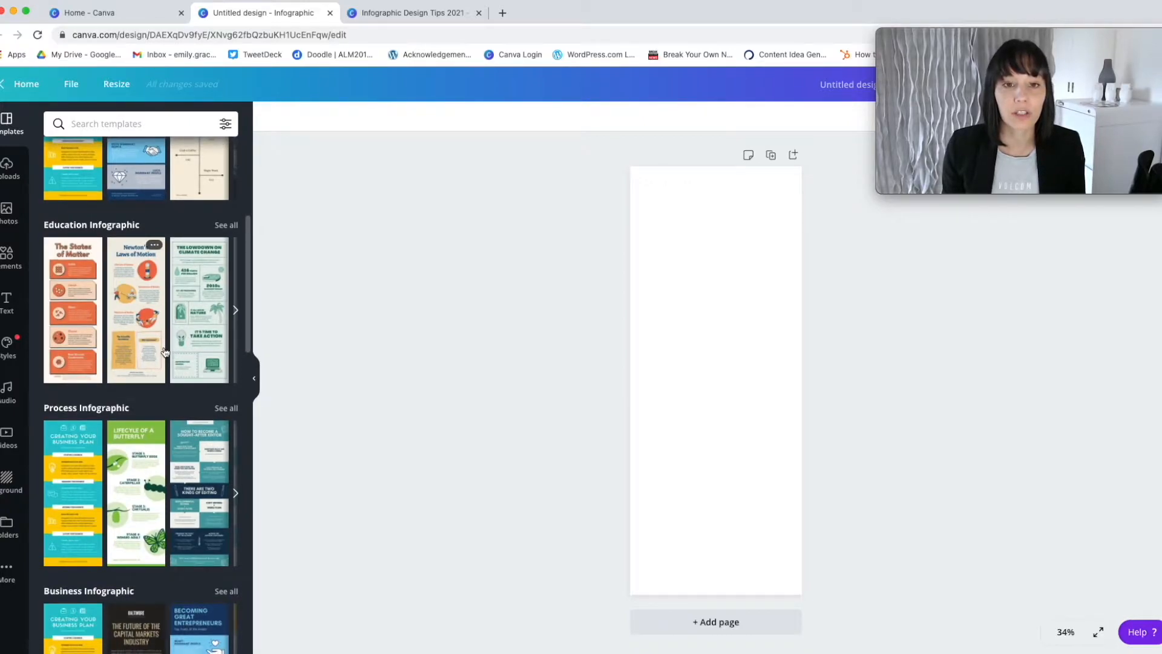
scroll(164, 351, "down", 3)
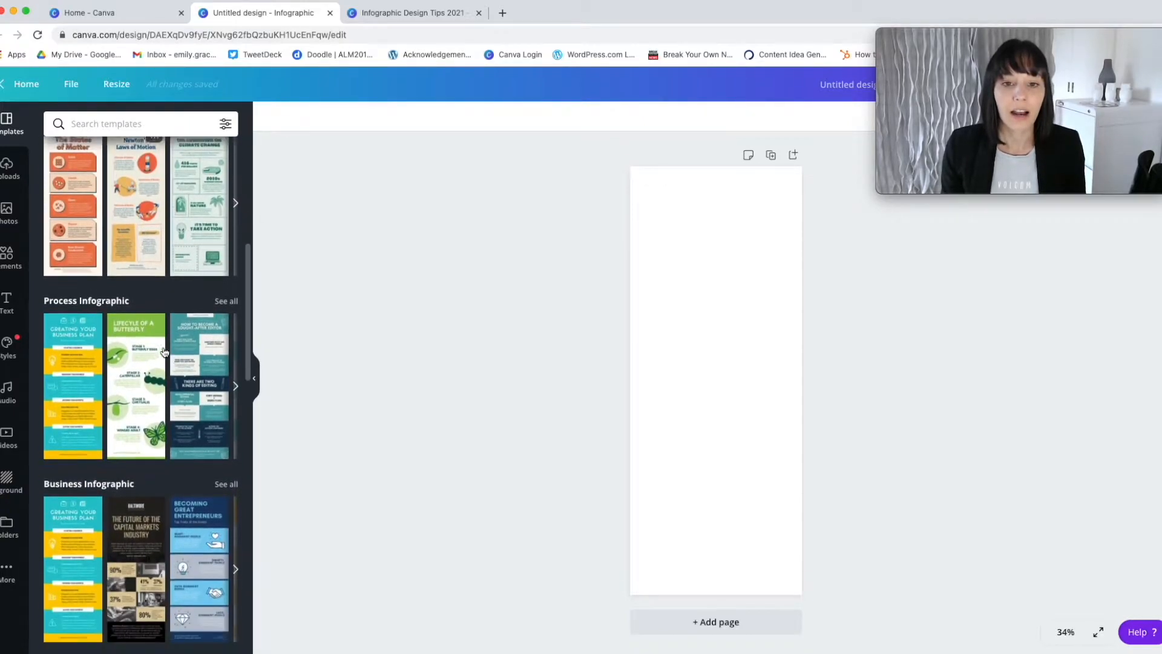
scroll(164, 351, "down", 4)
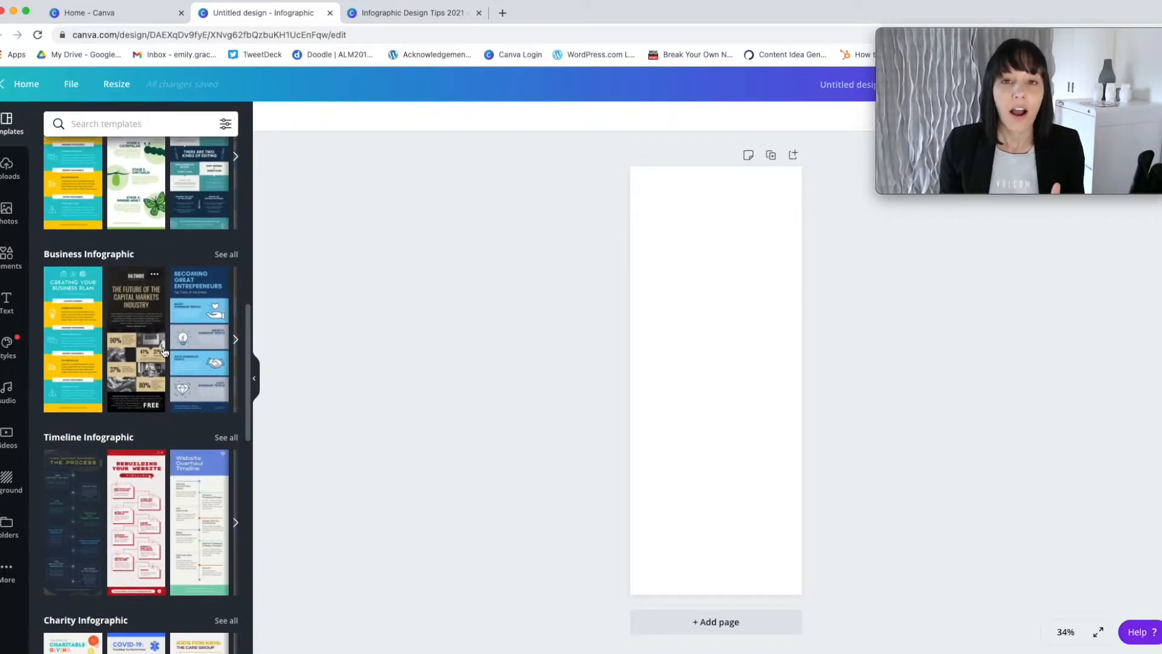
scroll(164, 352, "down", 5)
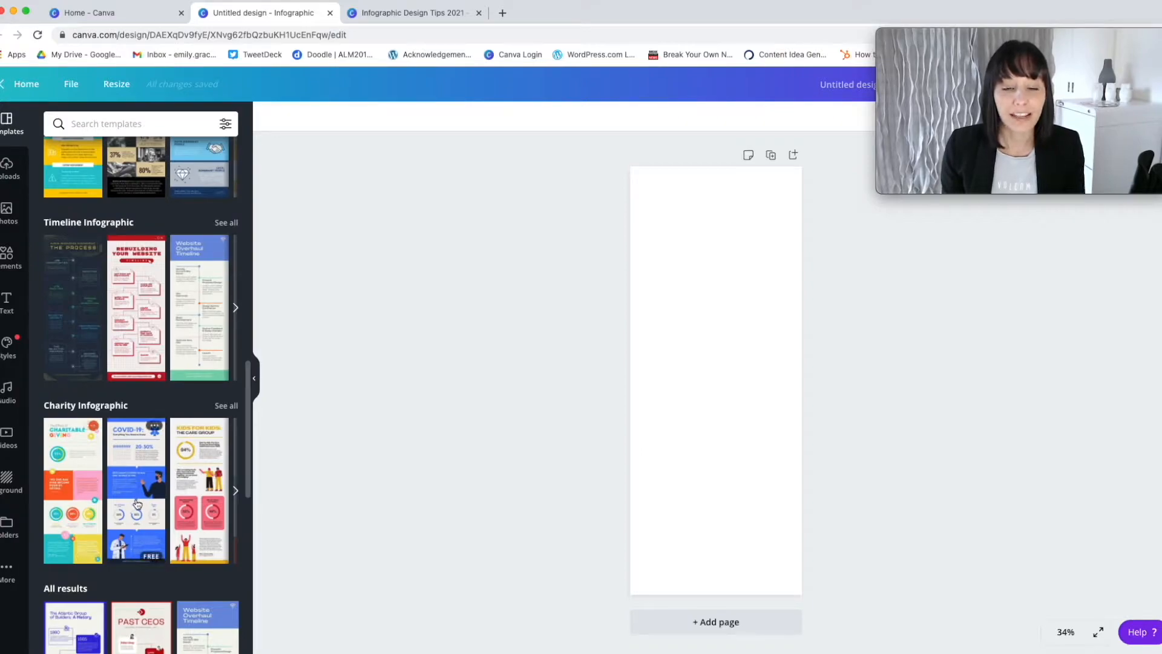
scroll(137, 503, "down", 5)
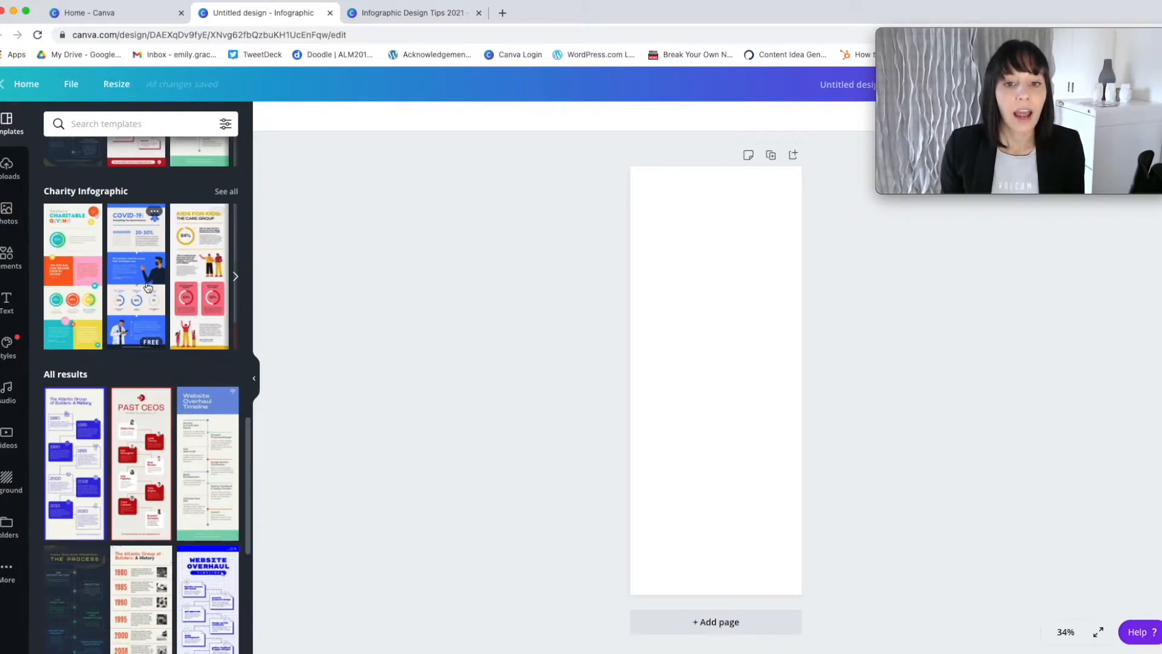
scroll(146, 288, "up", 5)
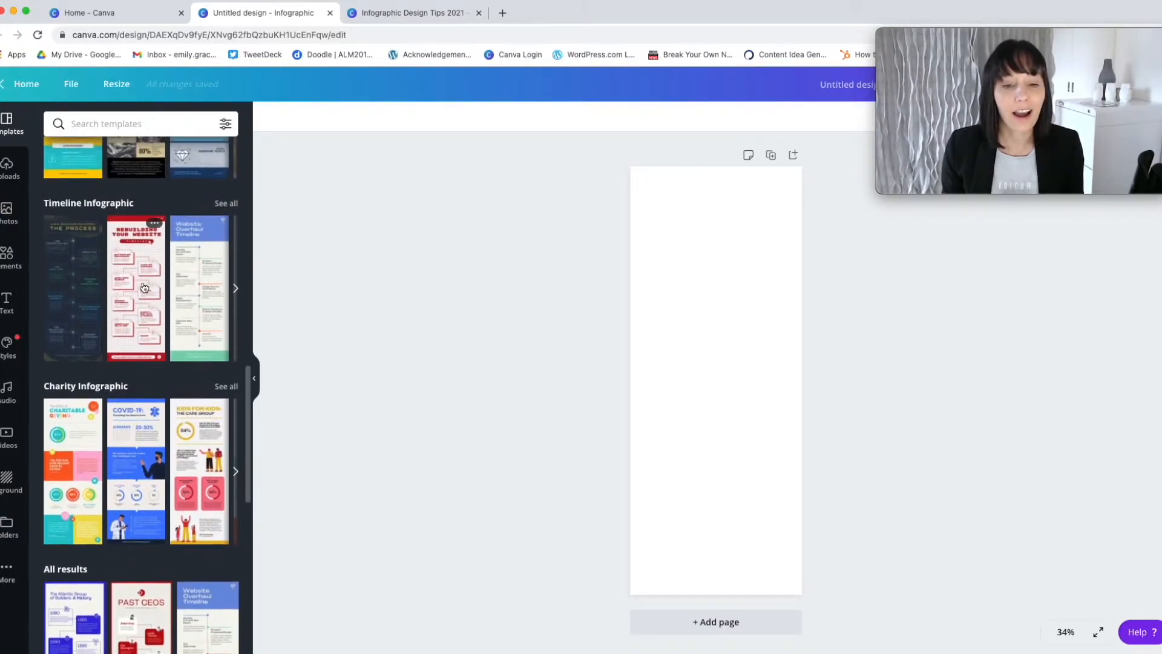
scroll(146, 288, "up", 3)
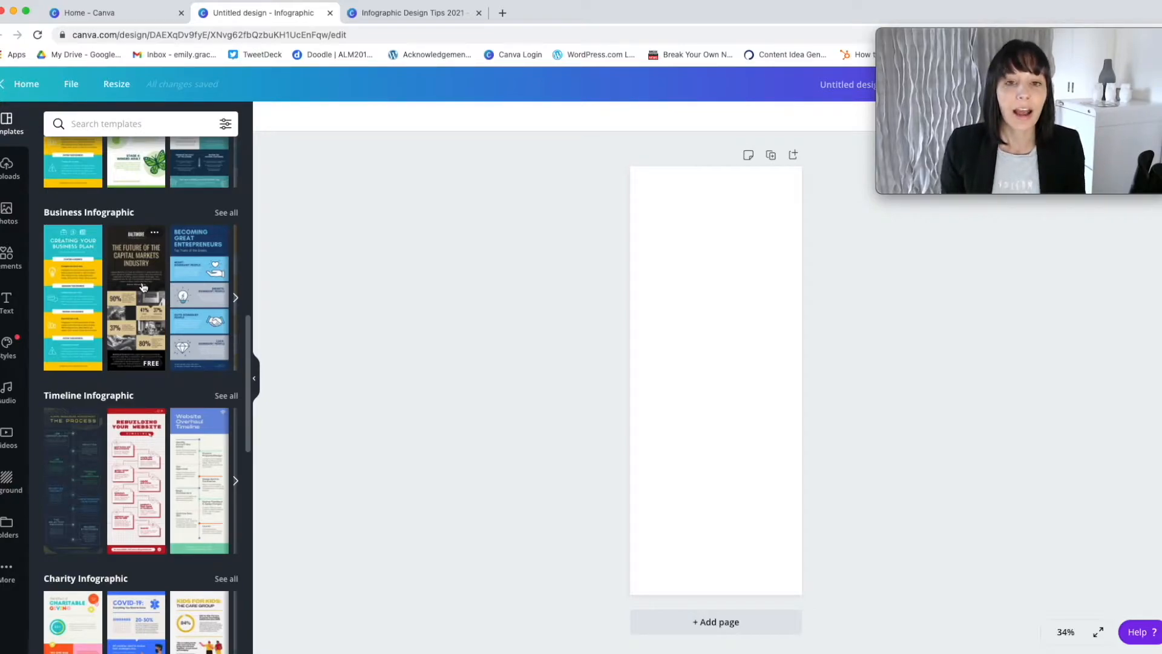
scroll(143, 287, "down", 1)
scroll(141, 286, "up", 3)
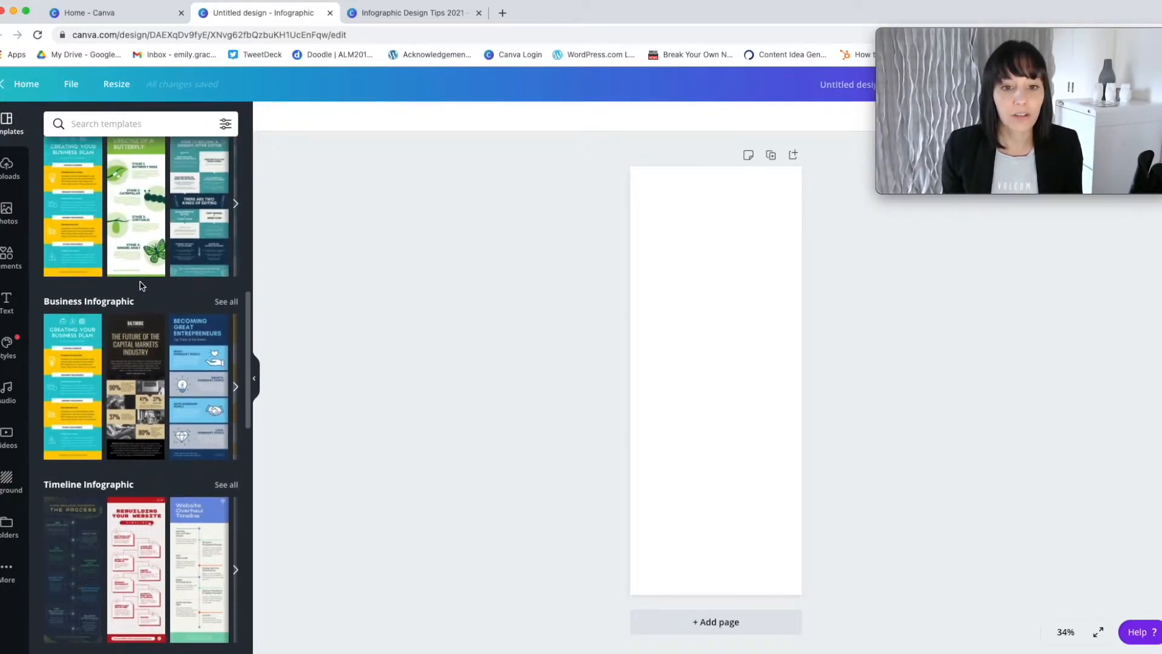
Apply the recently used "The Effect of Charitable Giving" template to the blank page.
scroll(140, 286, "up", 2)
scroll(140, 286, "up", 5)
scroll(140, 285, "up", 4)
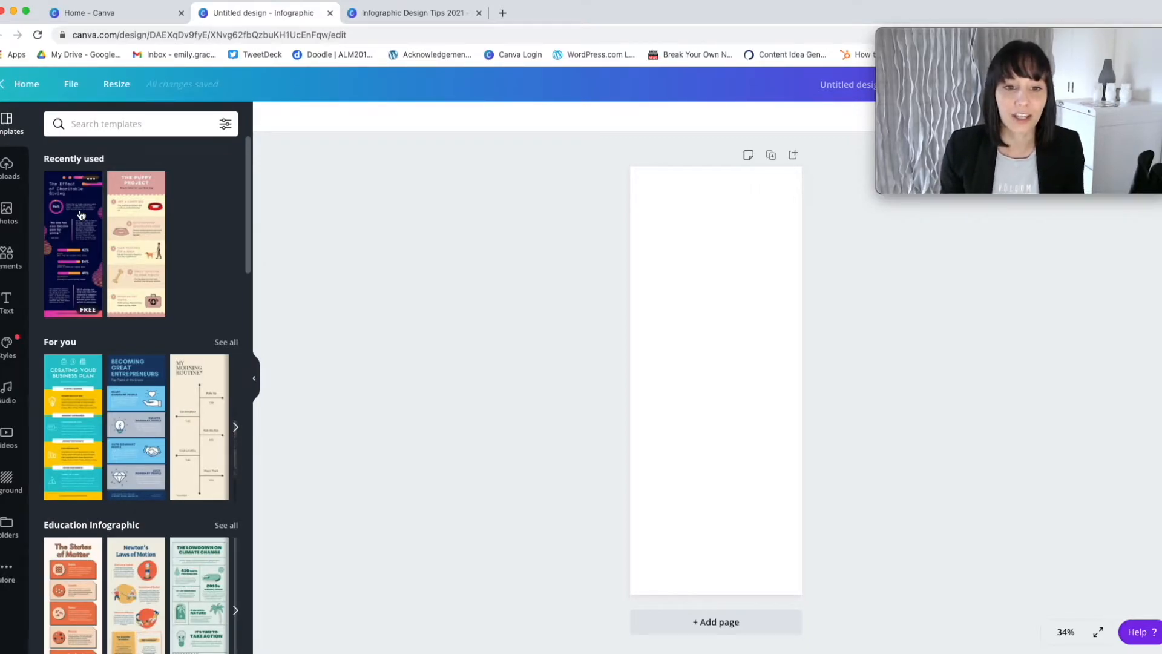
left_click(81, 215)
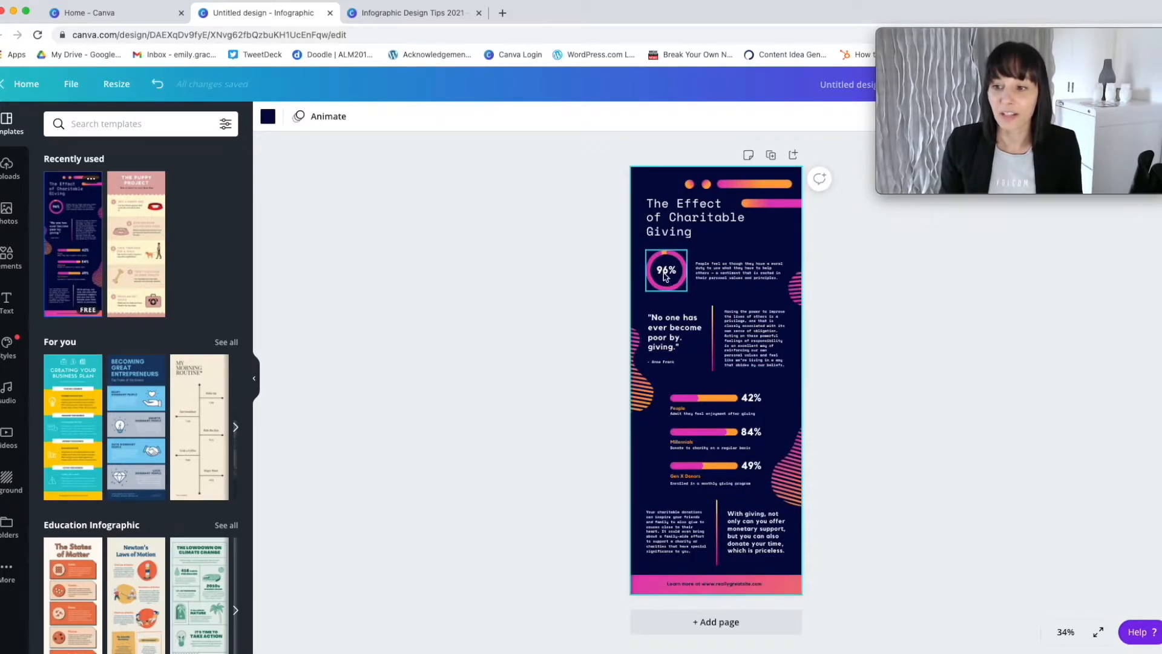
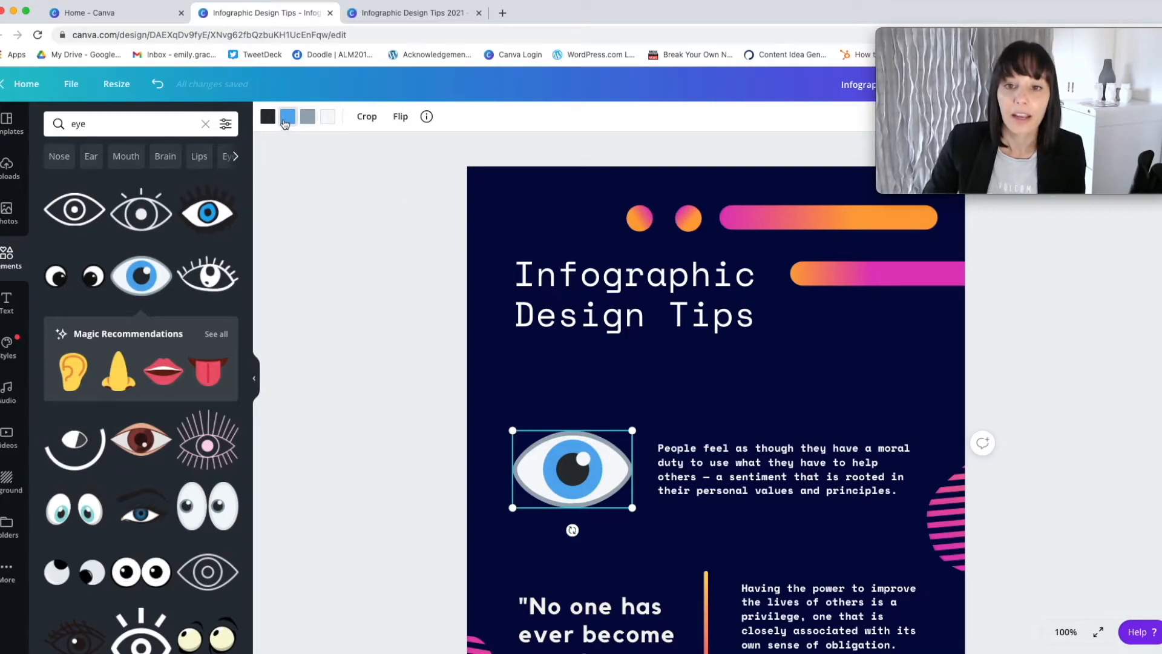
Recolour the blue iris of the eye graphic beside the first paragraph to the document's orange.
left_click(292, 121)
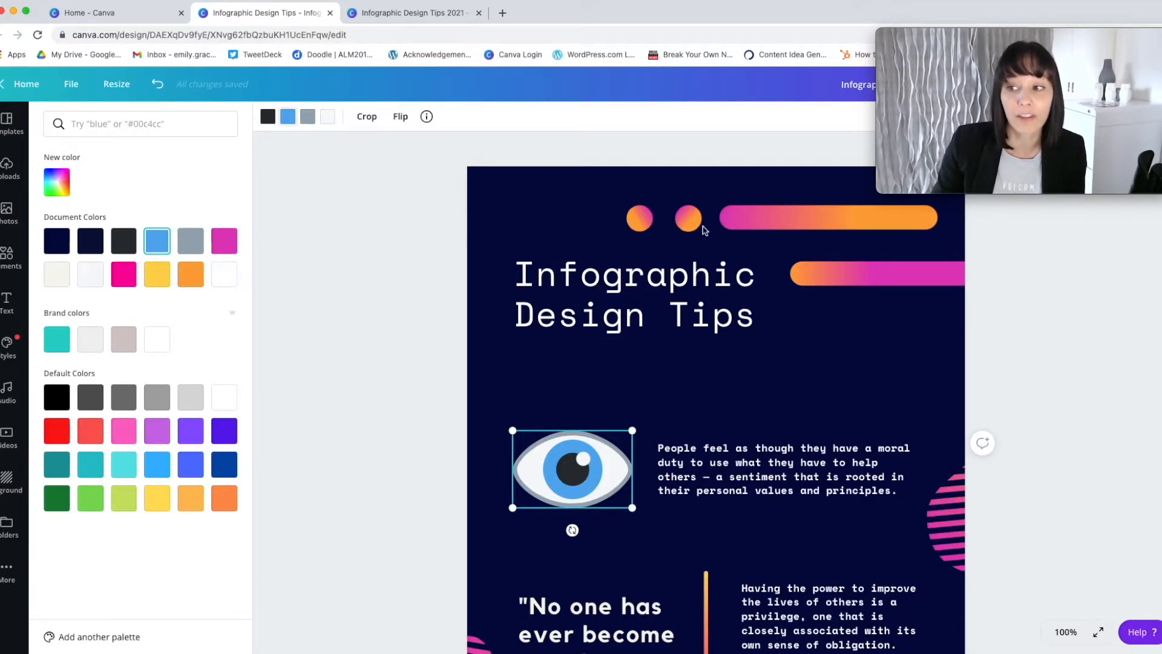
left_click(227, 247)
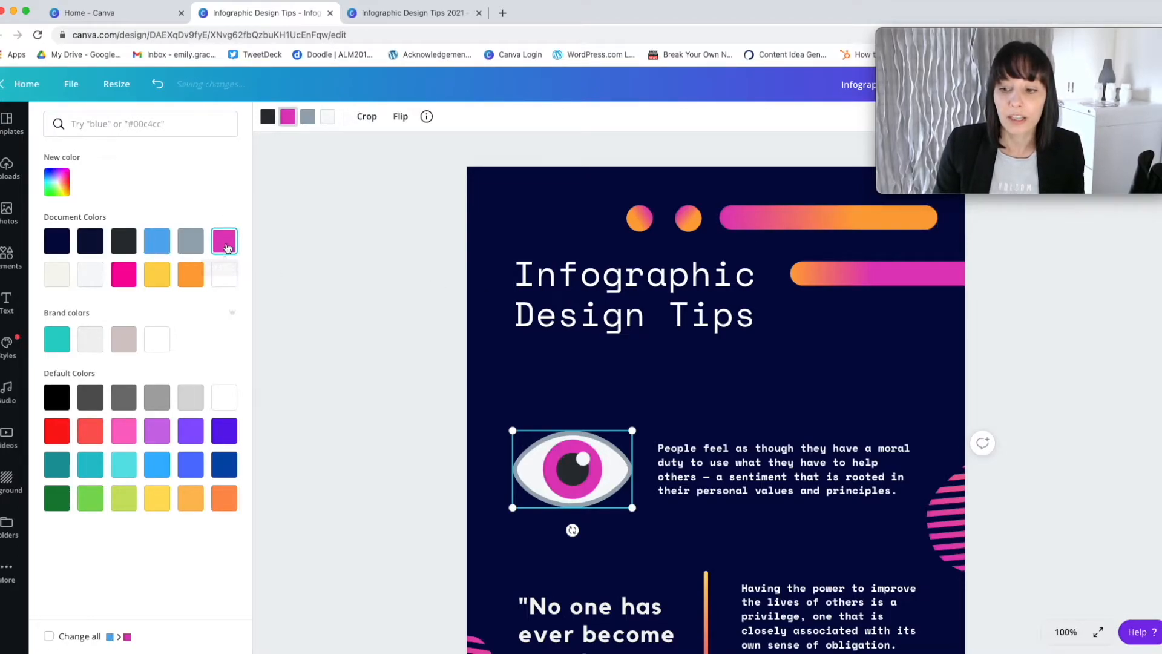
left_click(188, 272)
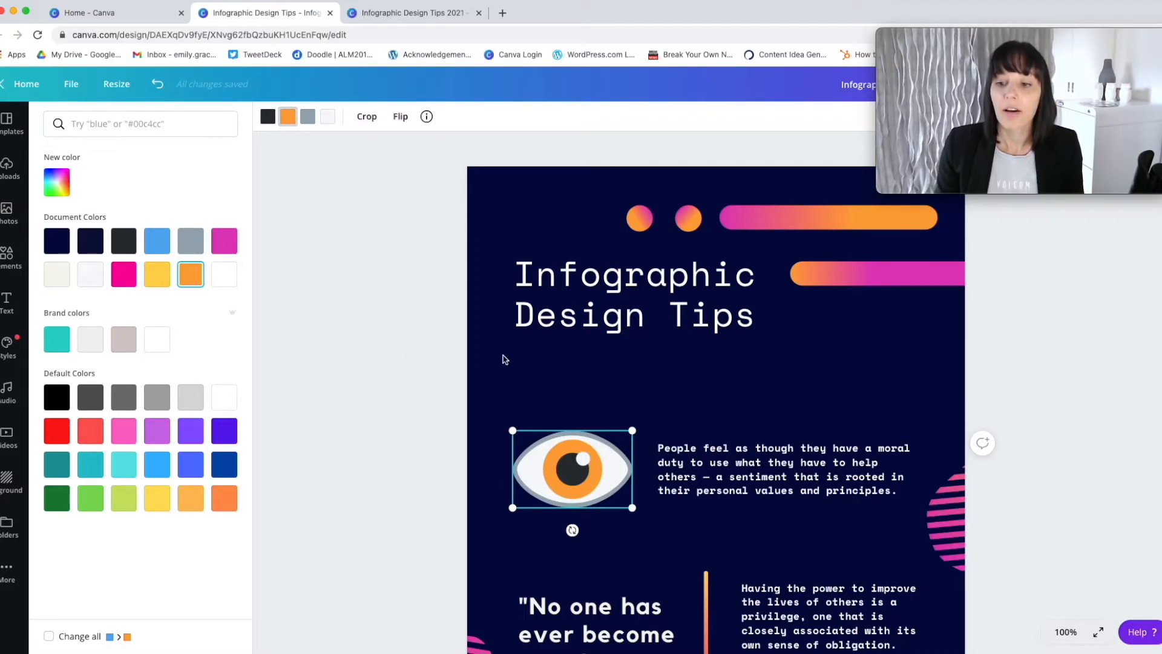
key("Escape")
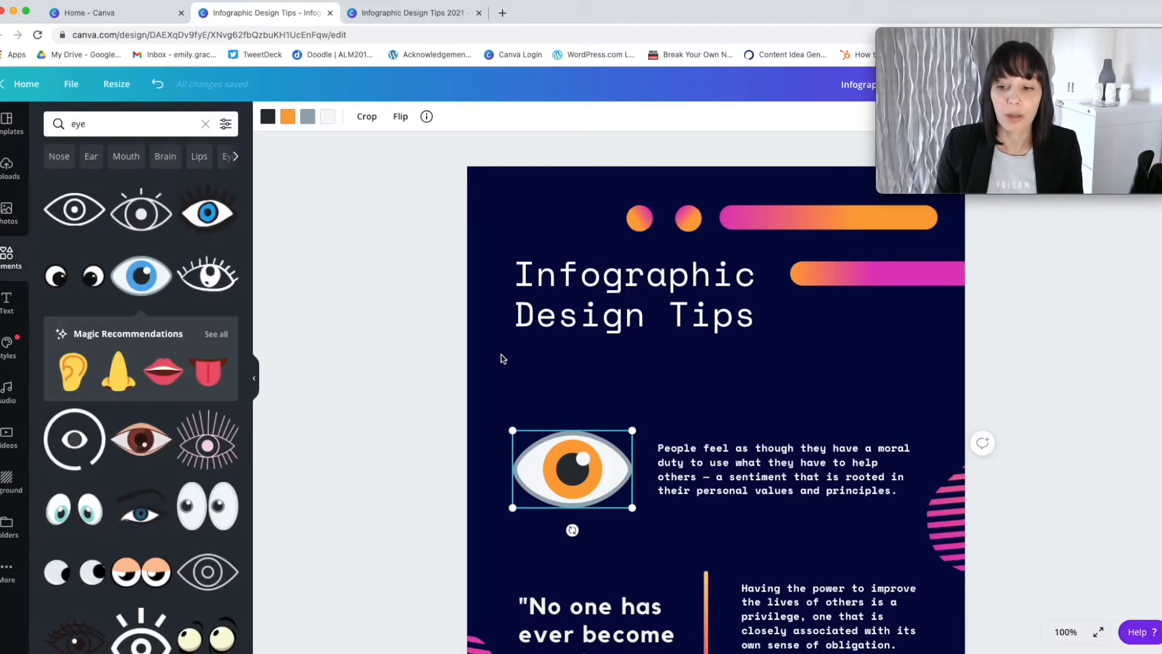
left_click(557, 376)
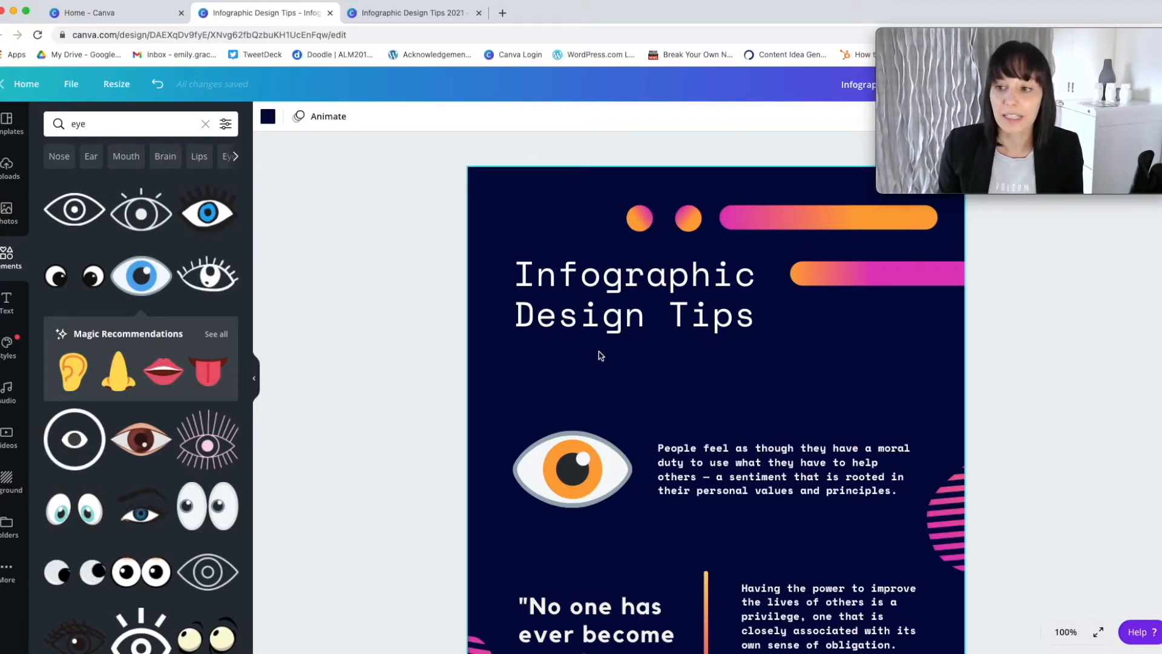
Delete the two surplus eye graphics overlapping the area below the quote and its neighbouring paragraph.
scroll(758, 386, "down", 3)
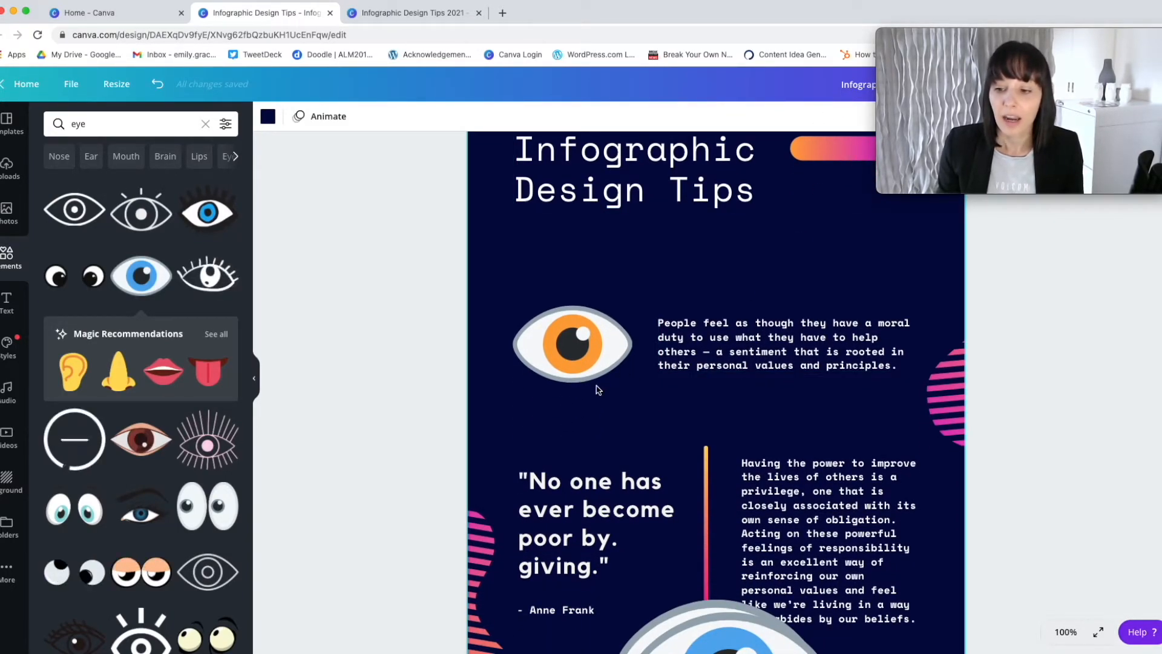
scroll(603, 392, "down", 4)
left_click(704, 476)
key("Delete")
left_click(693, 468)
key("Delete")
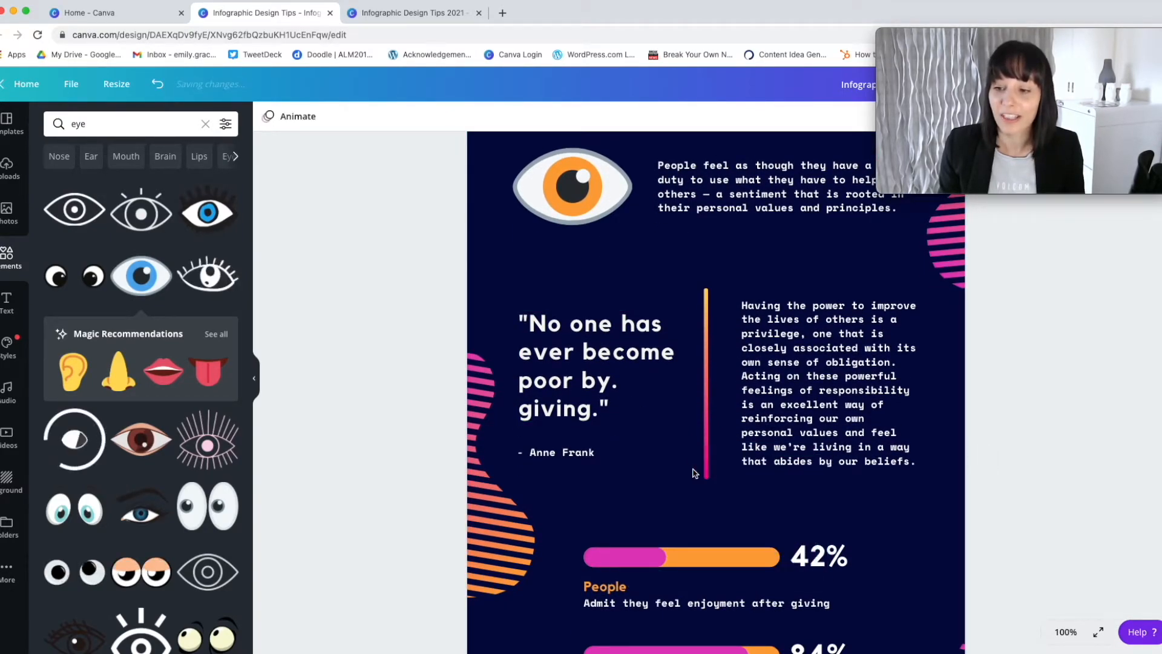
Set the percentage of the progress bar above "People" to 50.
scroll(653, 363, "down", 3)
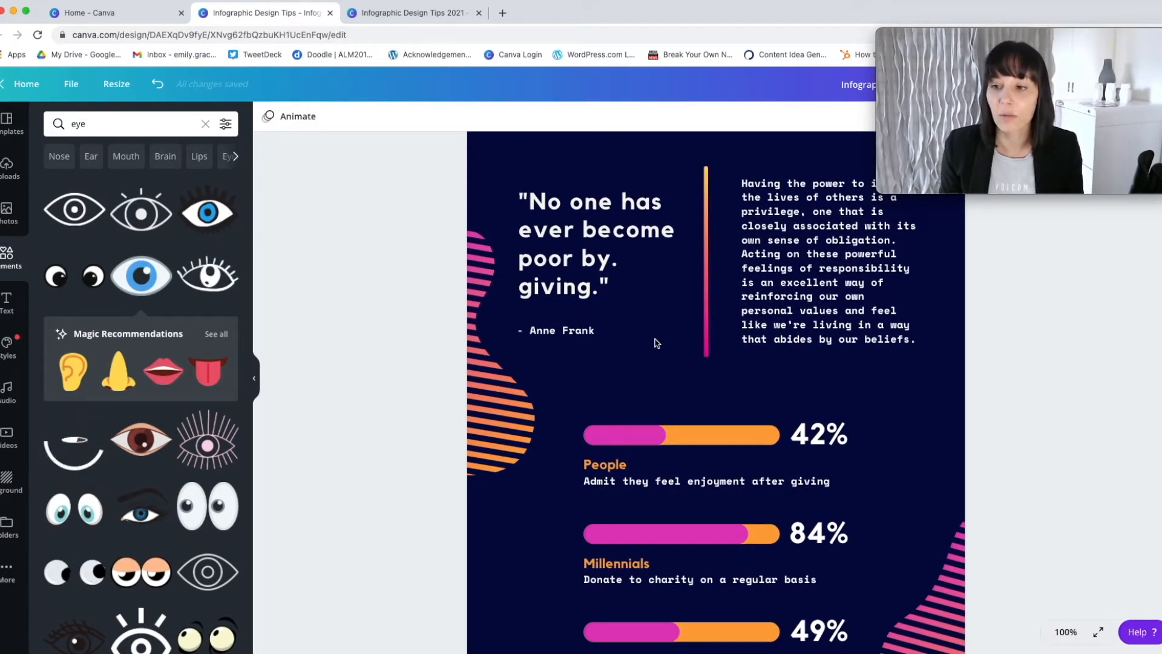
scroll(653, 340, "down", 3)
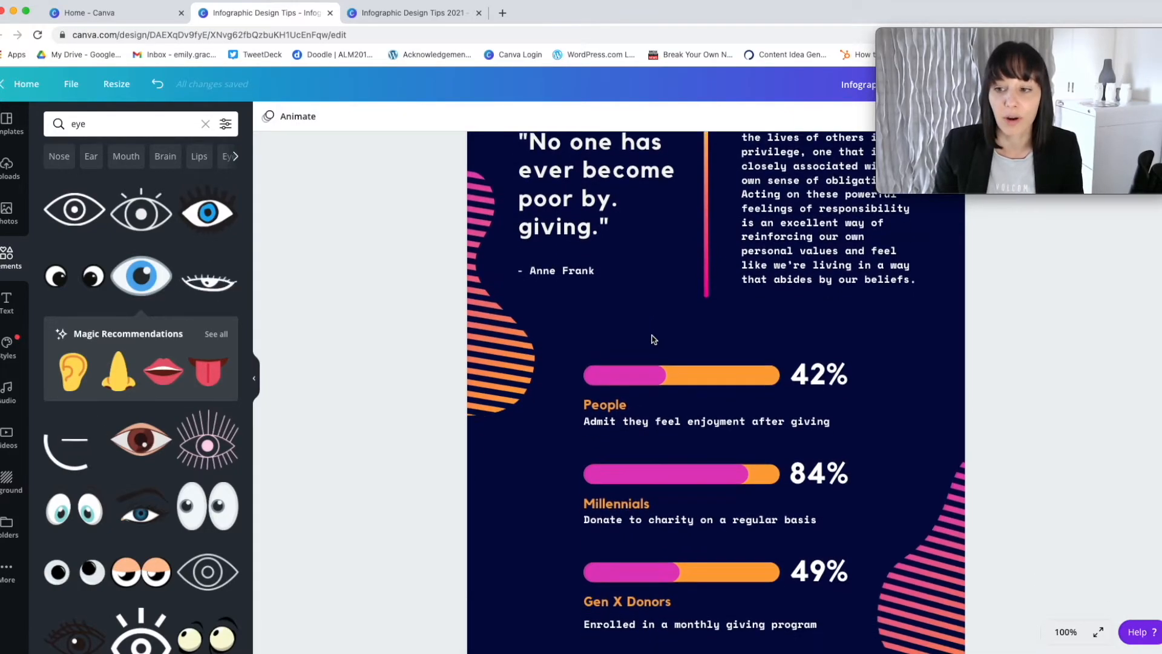
scroll(653, 340, "up", 7)
scroll(656, 338, "up", 2)
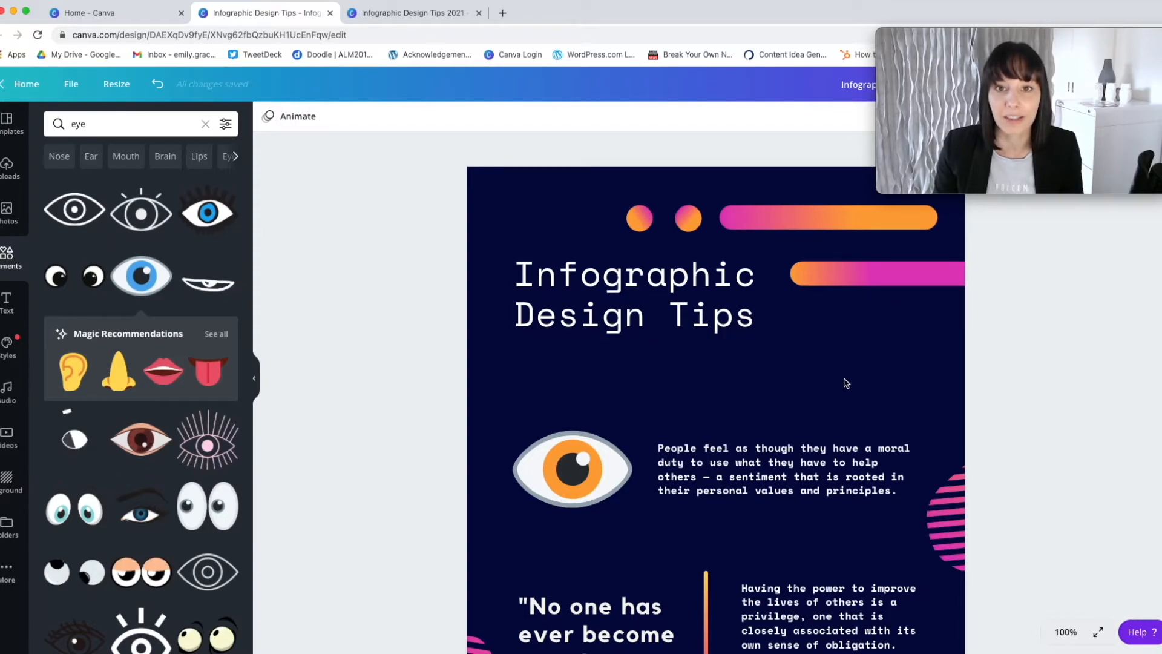
scroll(841, 372, "down", 4)
scroll(844, 378, "down", 6)
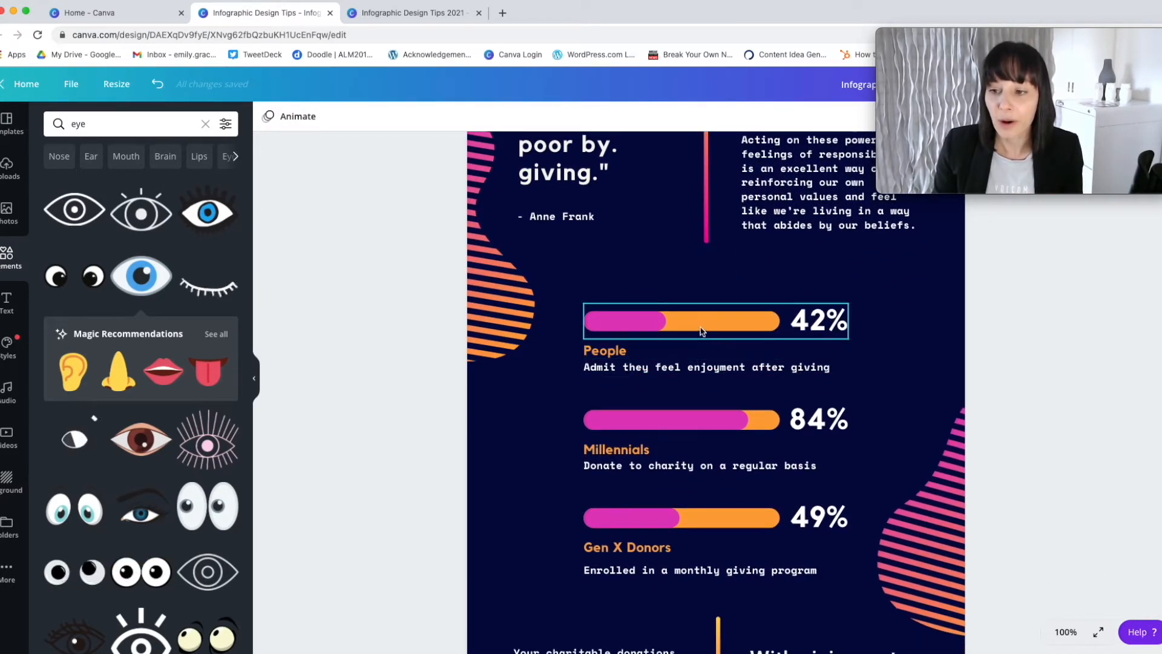
scroll(701, 330, "down", 1)
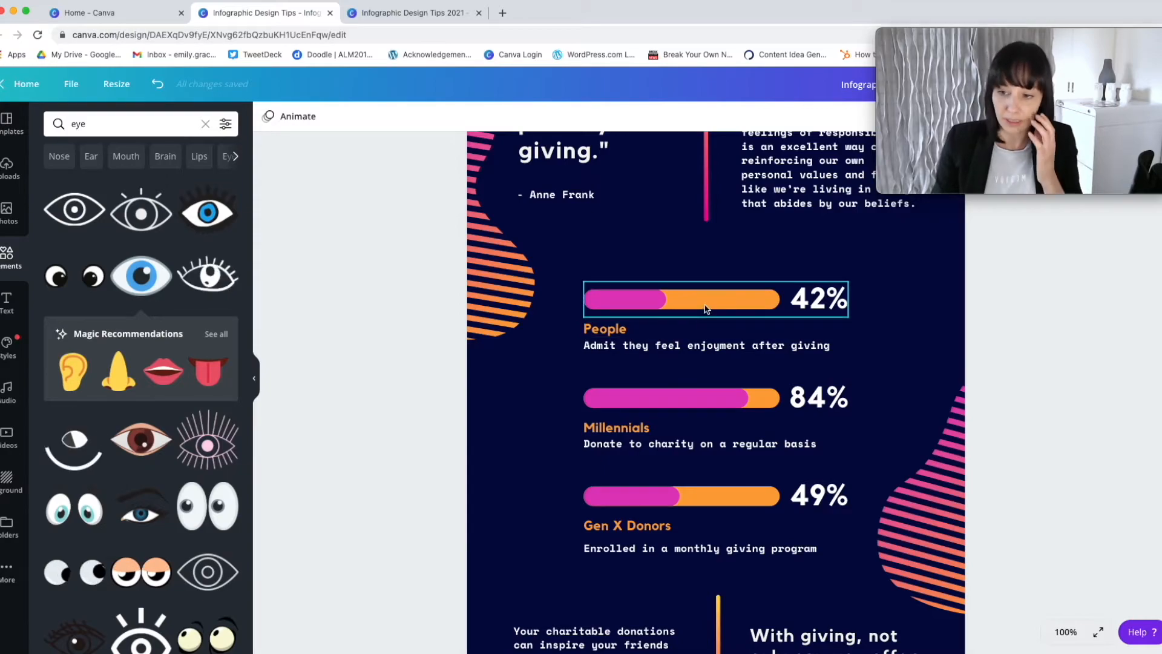
left_click(705, 309)
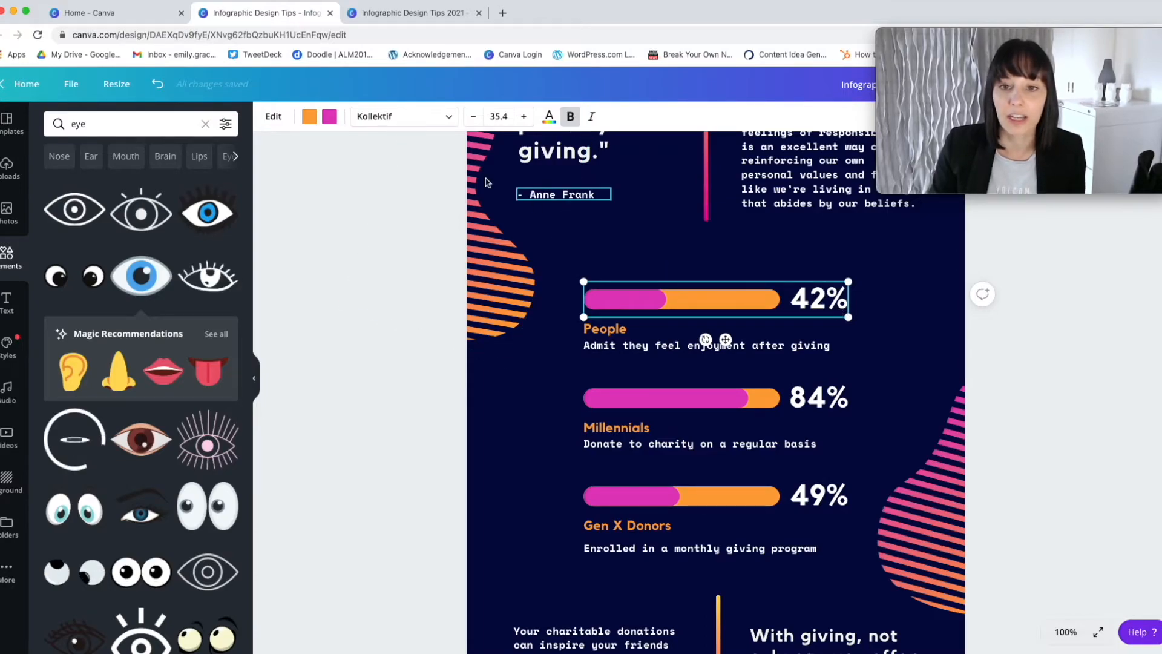
left_click(273, 117)
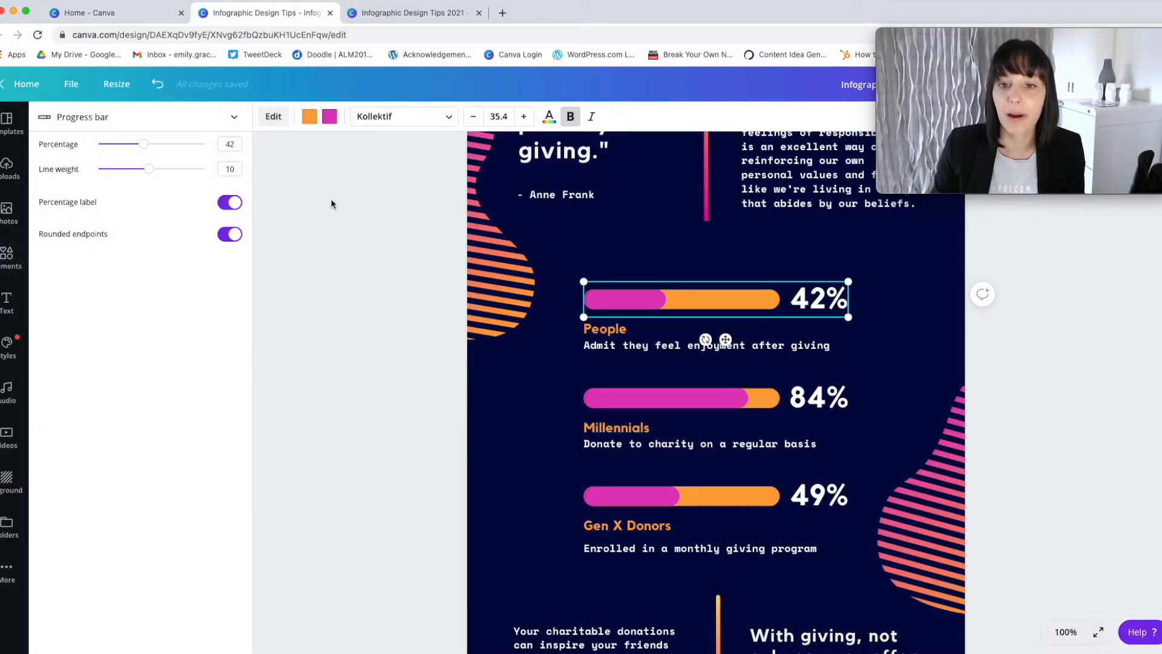
left_click(237, 142)
left_click(230, 143)
left_click_drag(232, 144, 224, 145)
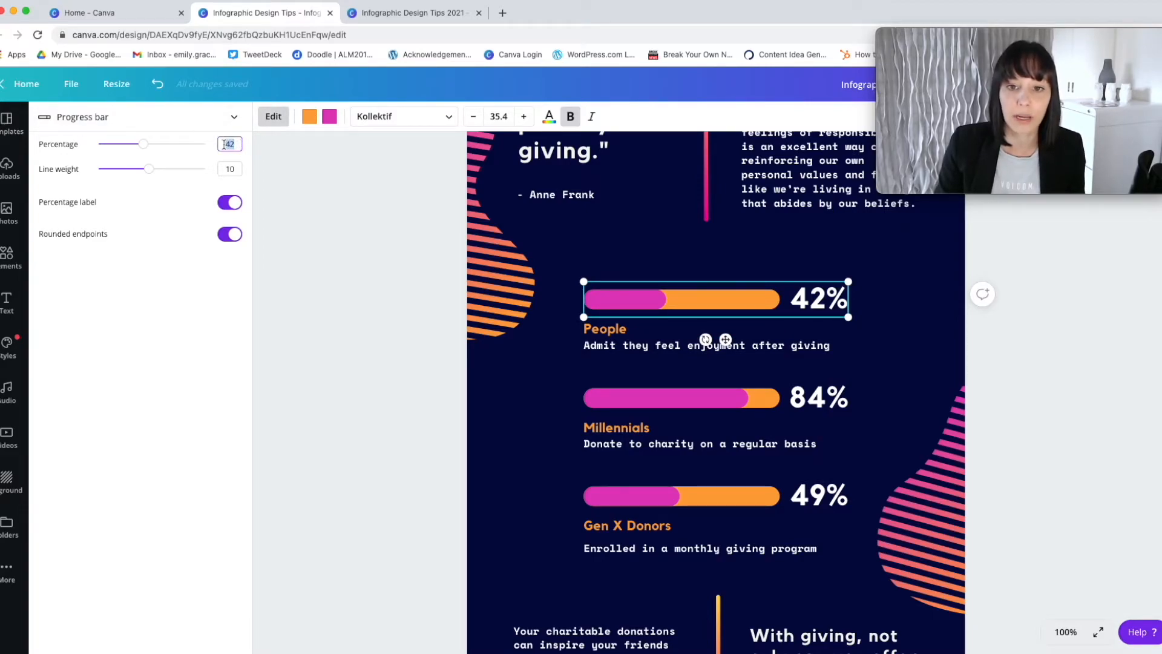
type("50")
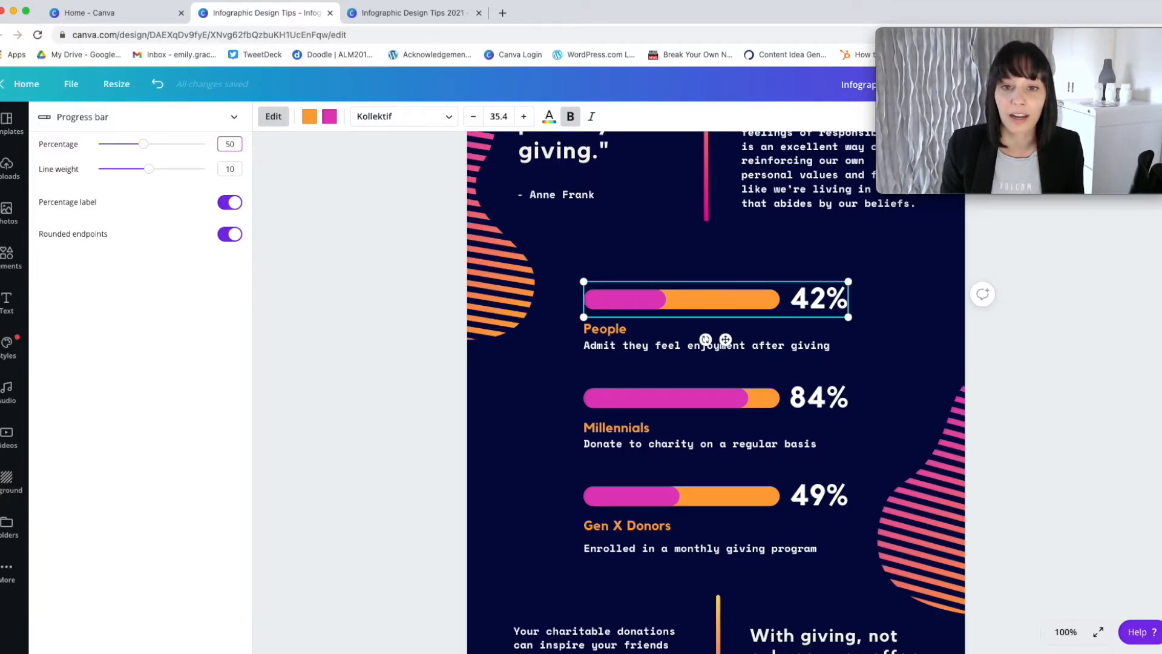
key("Return")
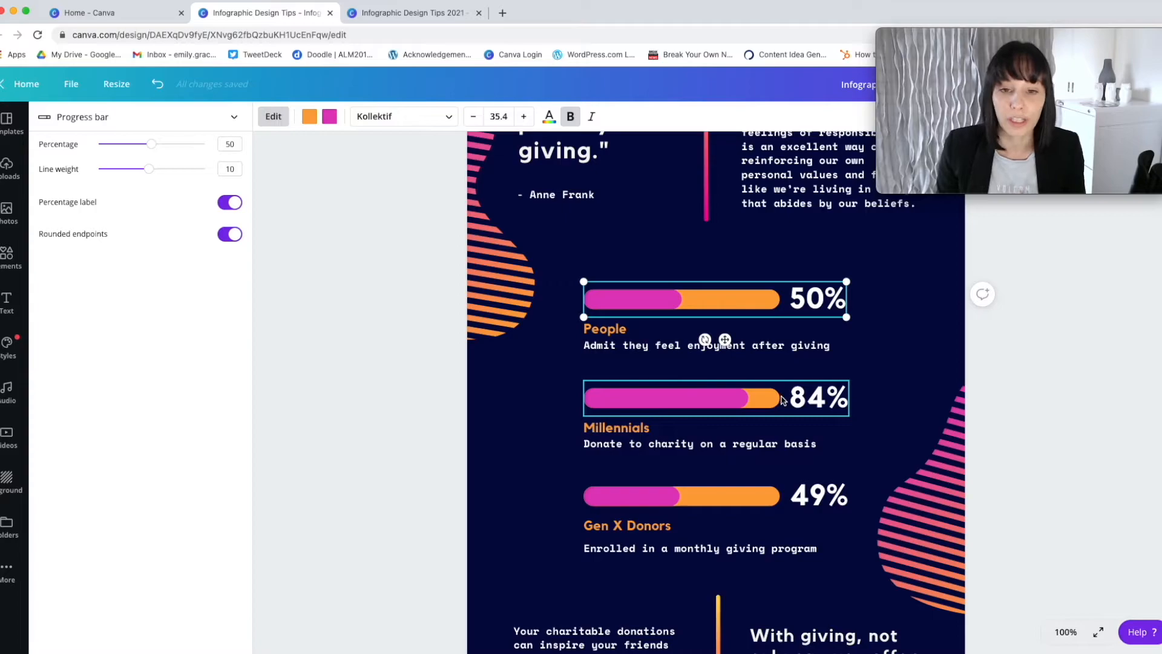
Turn off the percentage label on the progress bar above "People".
left_click(223, 203)
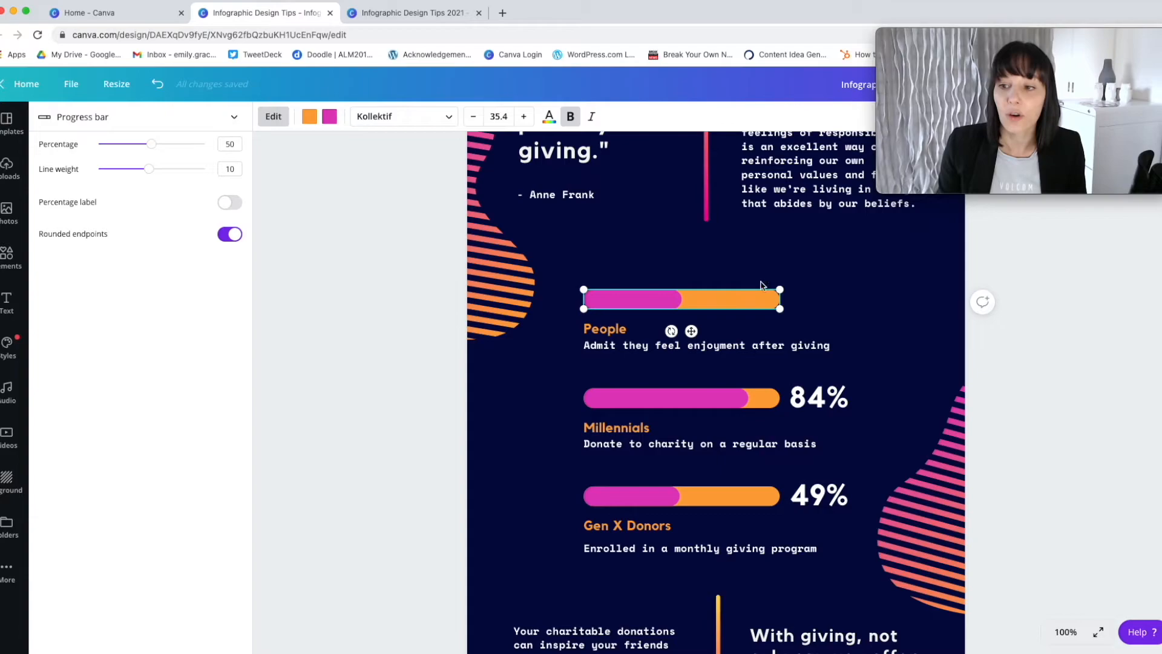
left_click(735, 296)
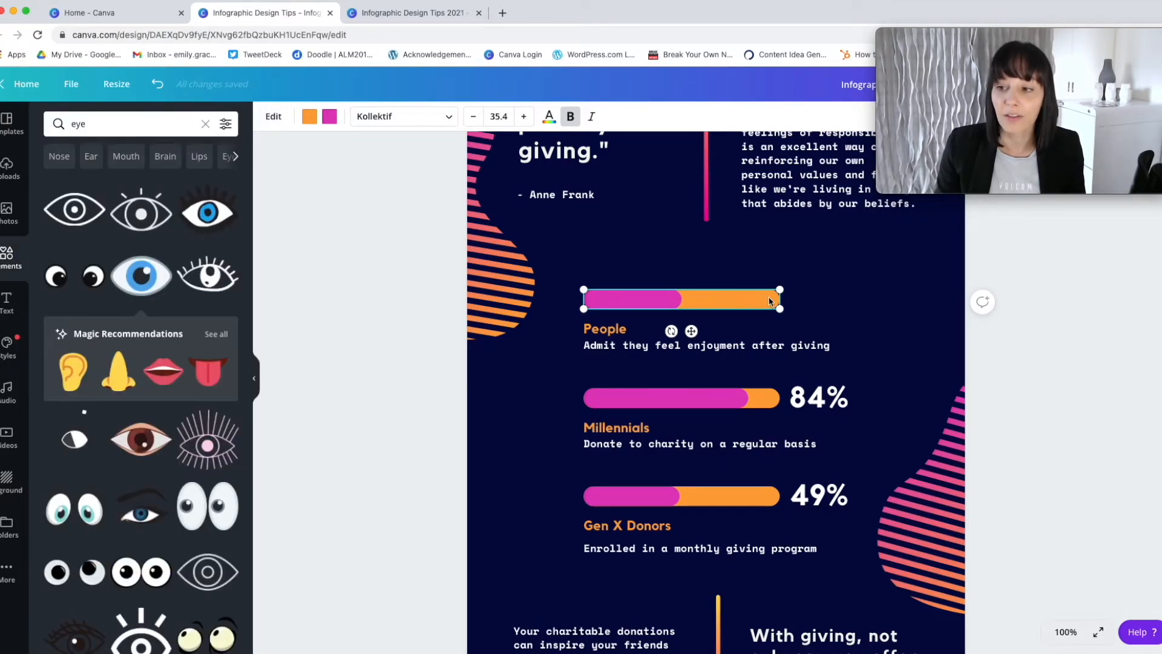
left_click(855, 311)
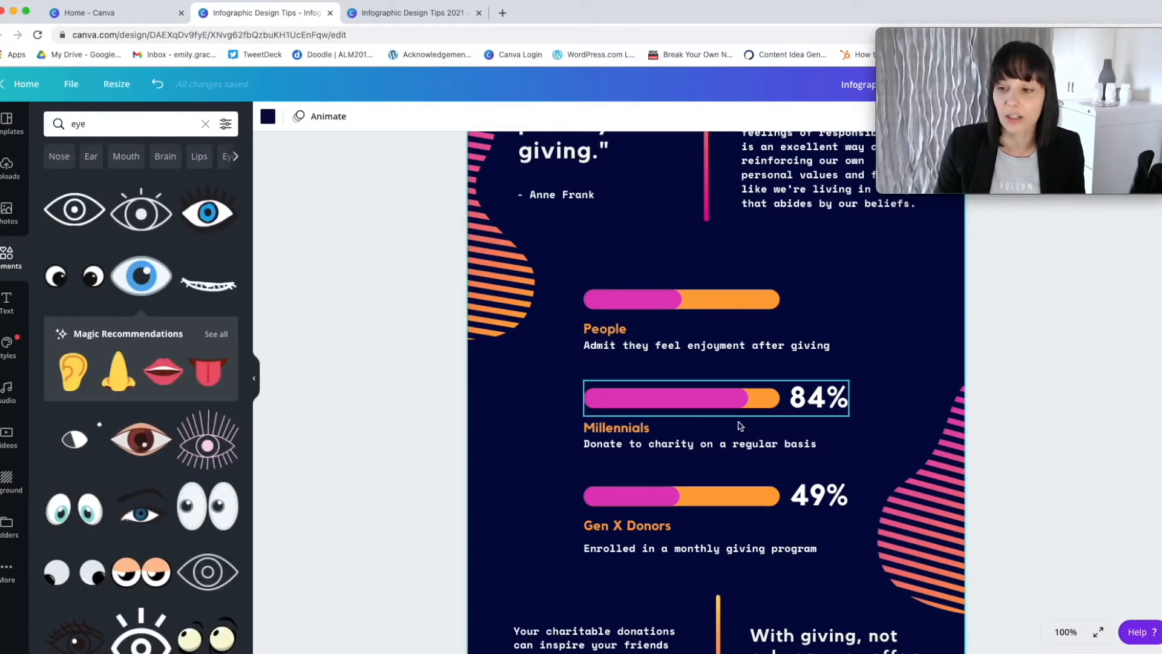
Set the progress bar above "Millennials" to 50 percent and hide its percentage label.
left_click(736, 398)
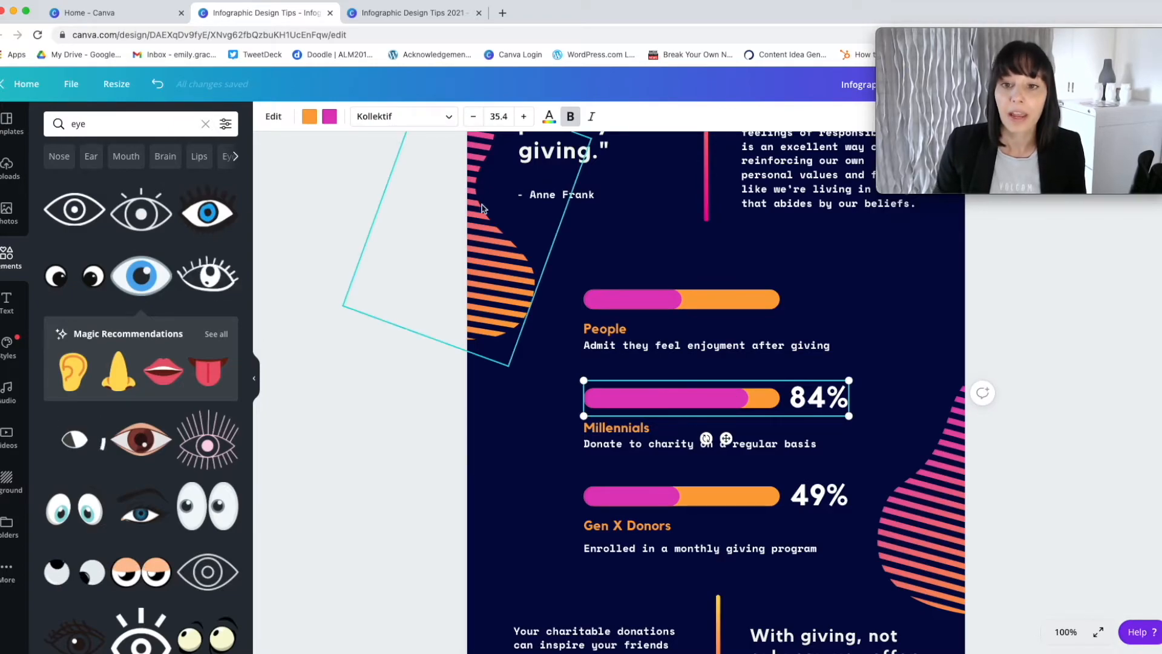
left_click(273, 117)
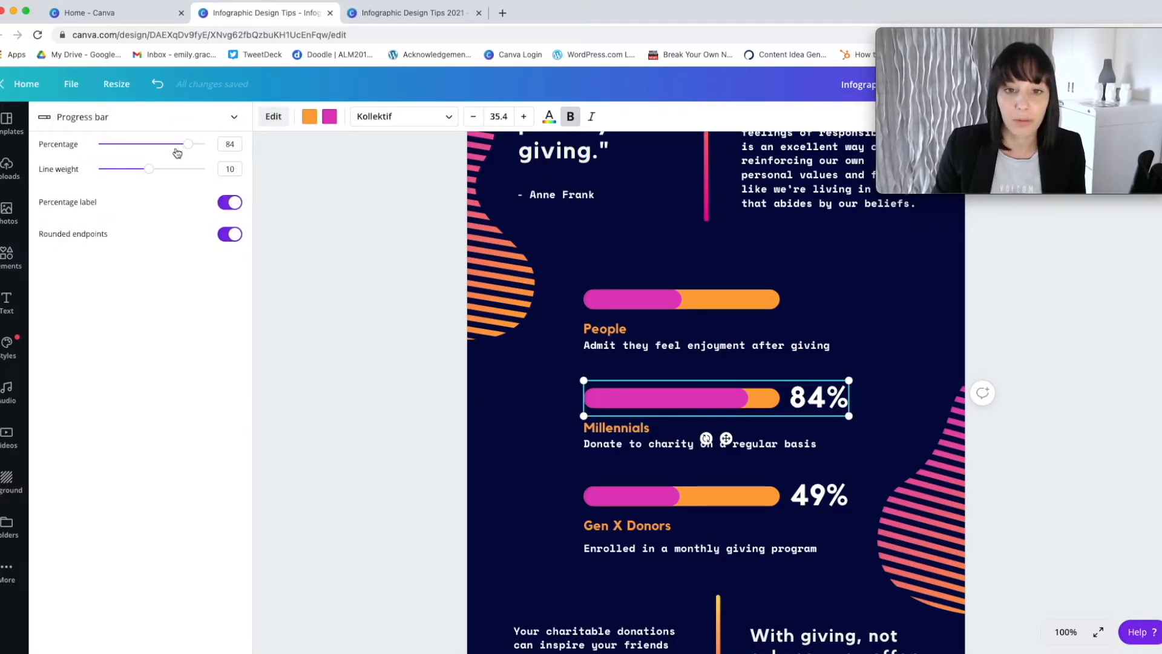
left_click(235, 145)
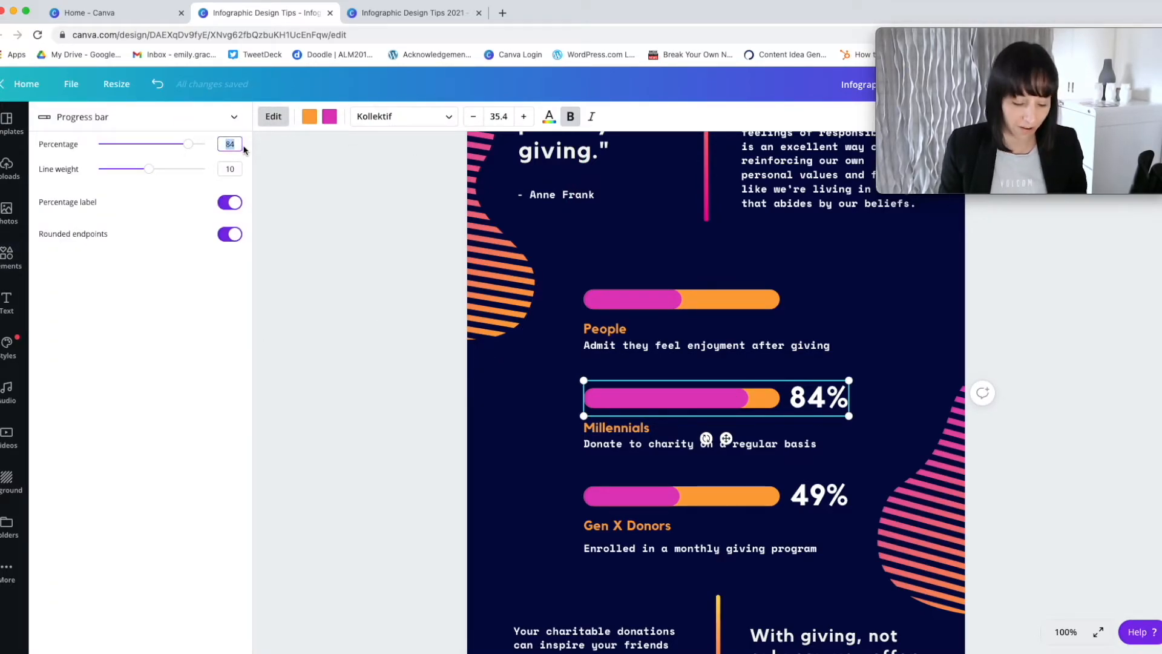
type("50")
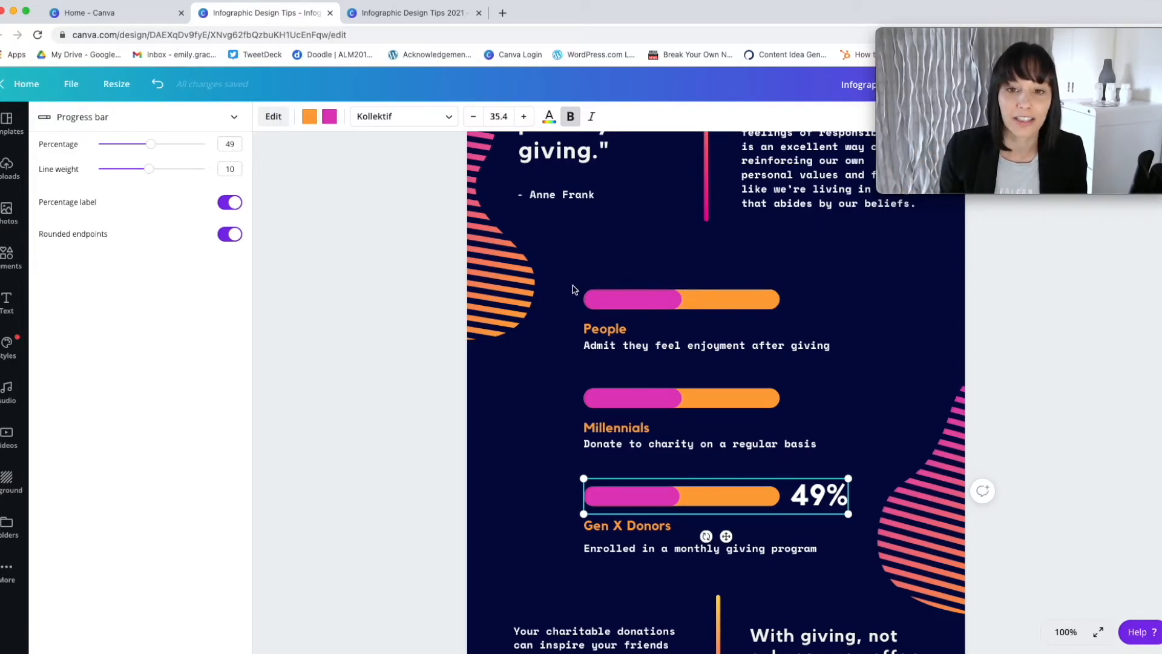
Set the progress bar above "Gen X Donors" to 50 percent and turn off its percentage label.
left_click(233, 147)
type("50")
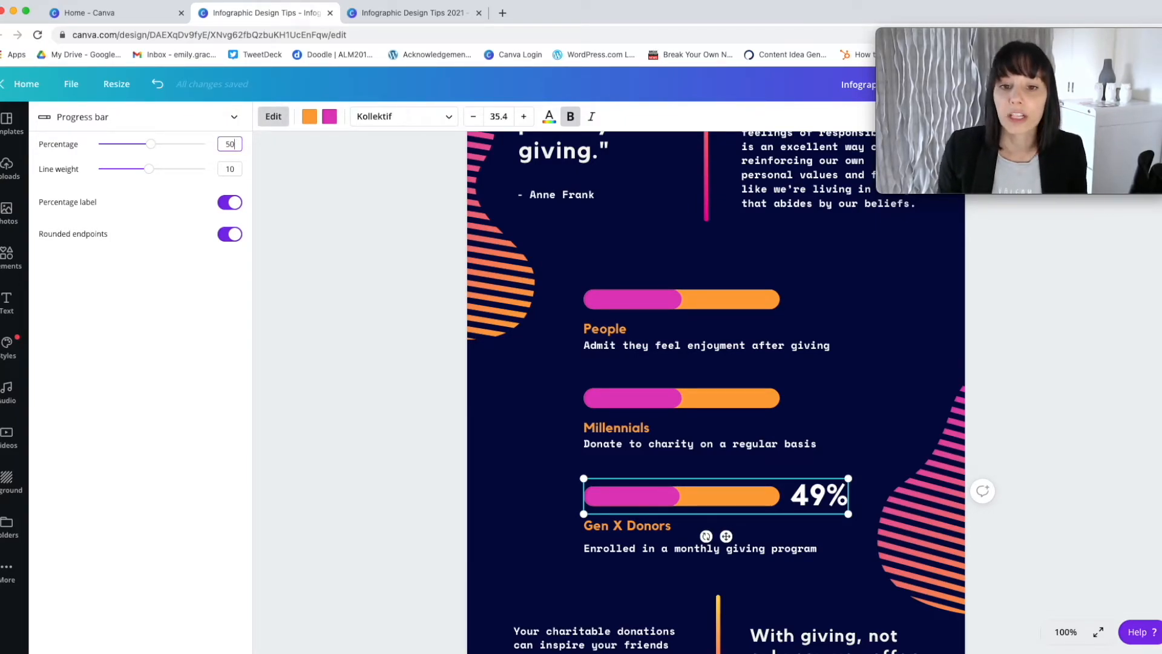
left_click(229, 202)
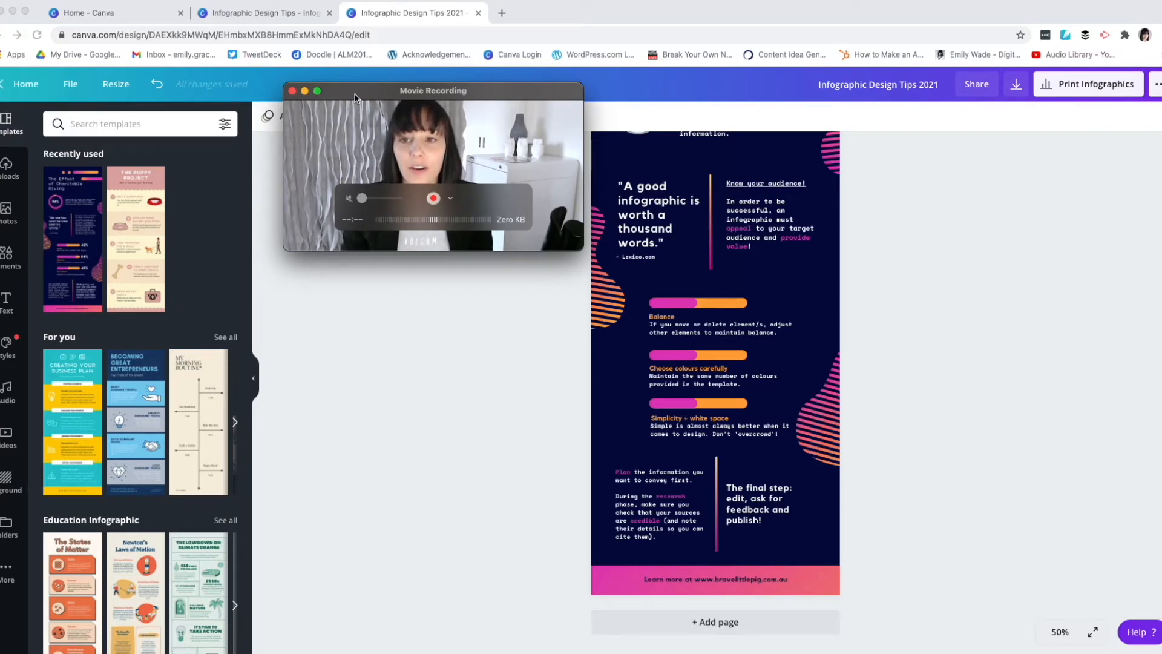
left_click_drag(356, 98, 166, 95)
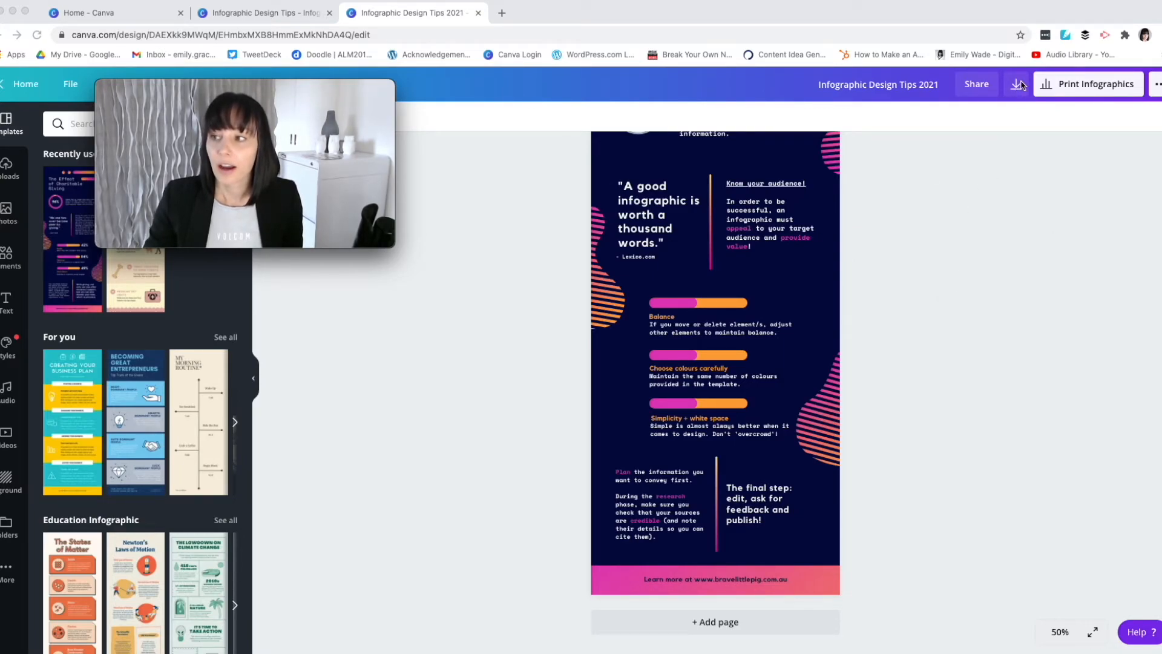
Open the download options for the finished "Infographic Design Tips 2021" design and choose PNG as the file type.
left_click(1017, 89)
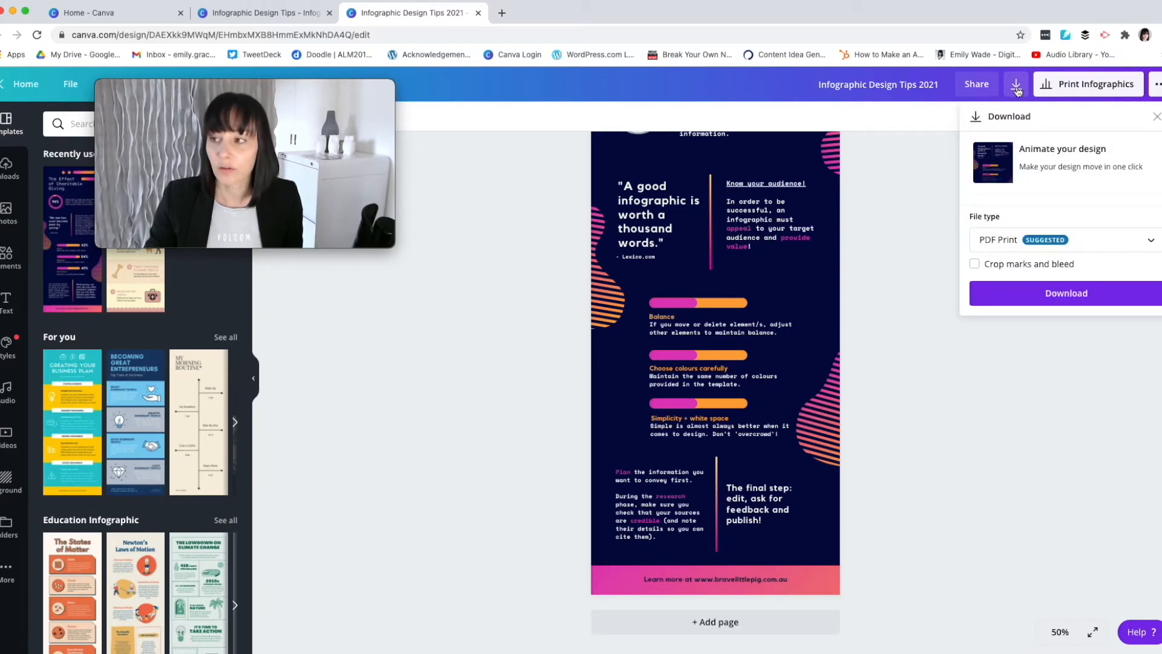
left_click(1142, 241)
scroll(1089, 187, "down", 1)
scroll(1059, 175, "up", 2)
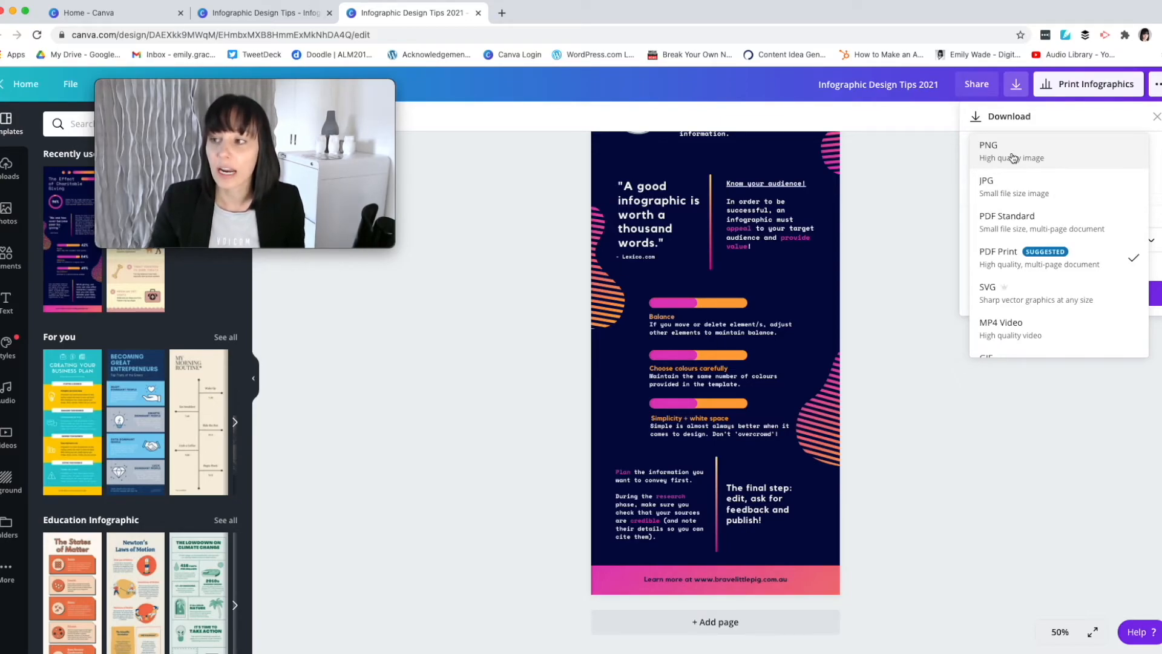
left_click(1013, 158)
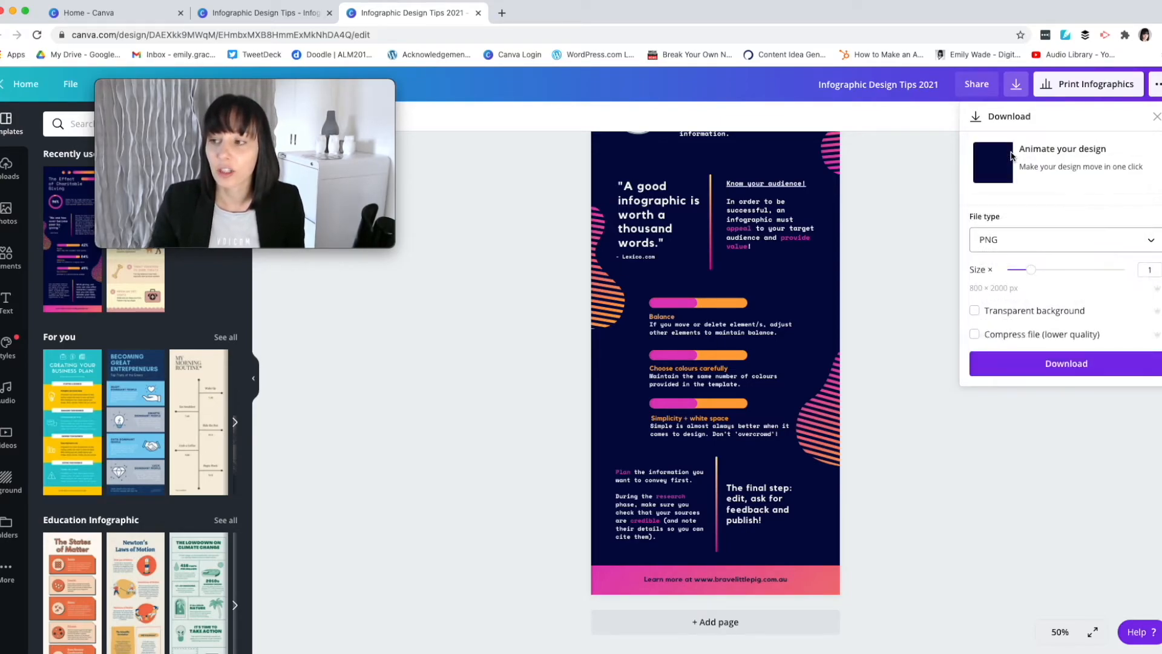
Try a size multiplier of 1.5 for the PNG download, and return it to 1.
left_click(1033, 275)
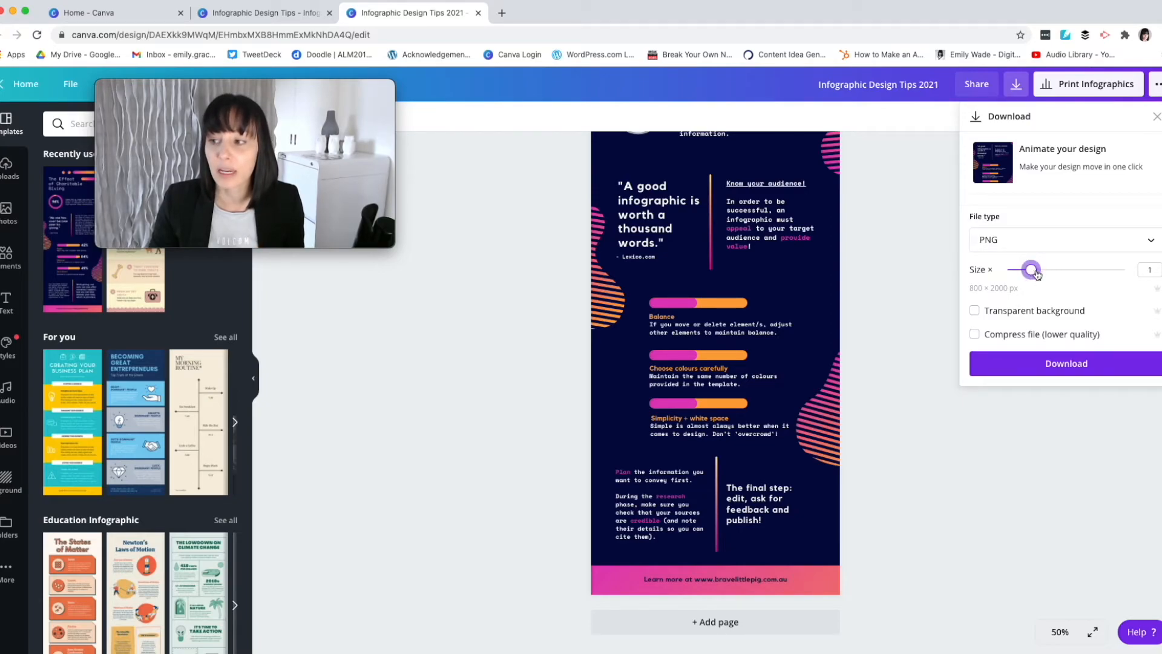
left_click_drag(1044, 276, 1053, 272)
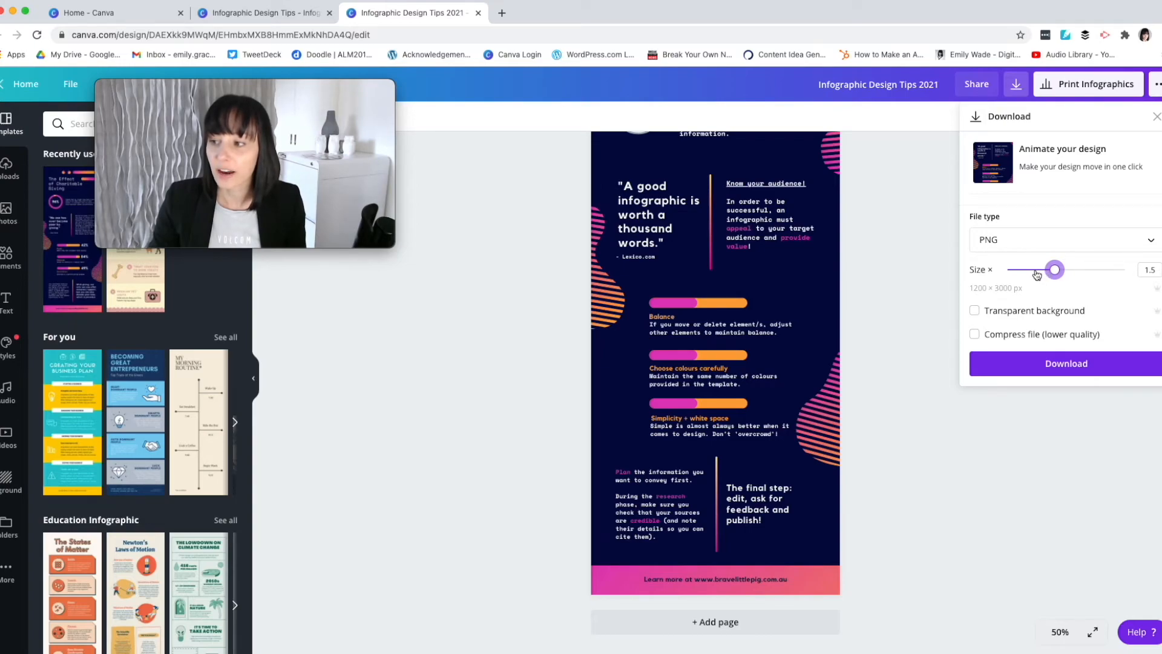
left_click(1037, 274)
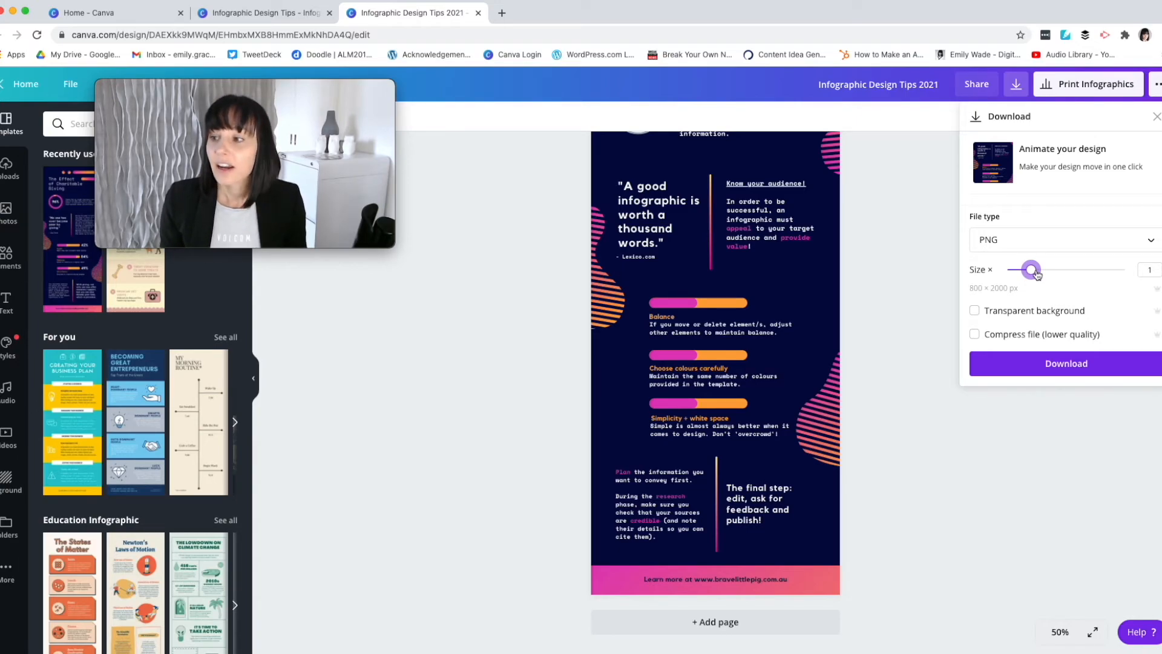
Review the other file types offered for the infographic download and look back over the upper part of the design.
left_click(1133, 239)
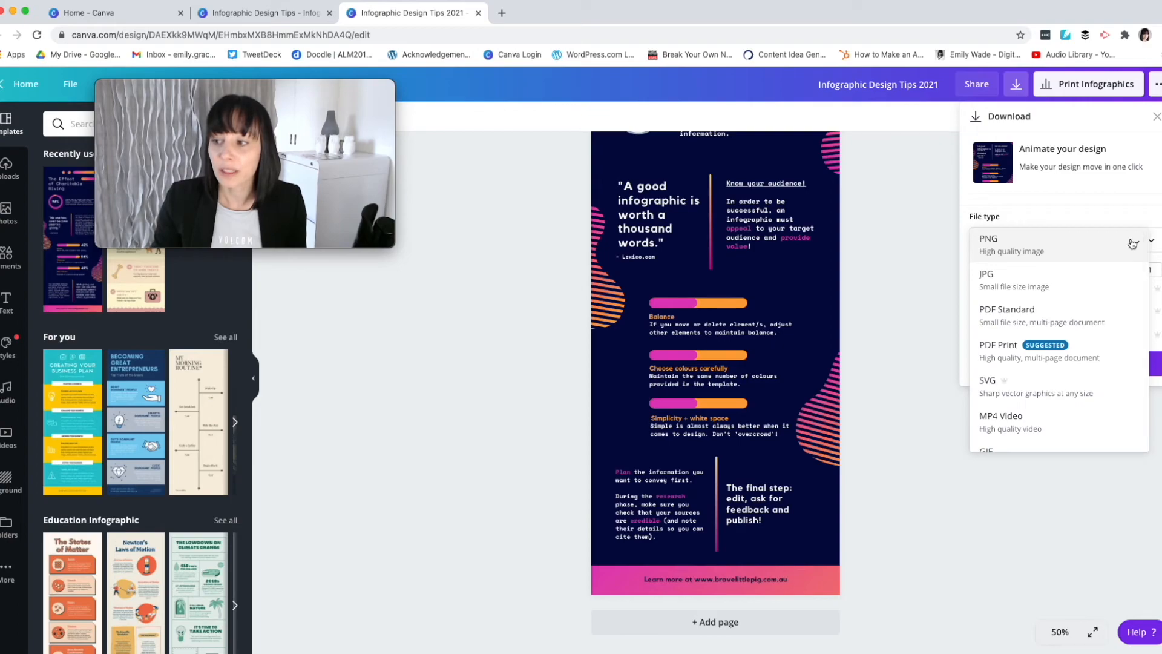
scroll(1087, 339, "down", 1)
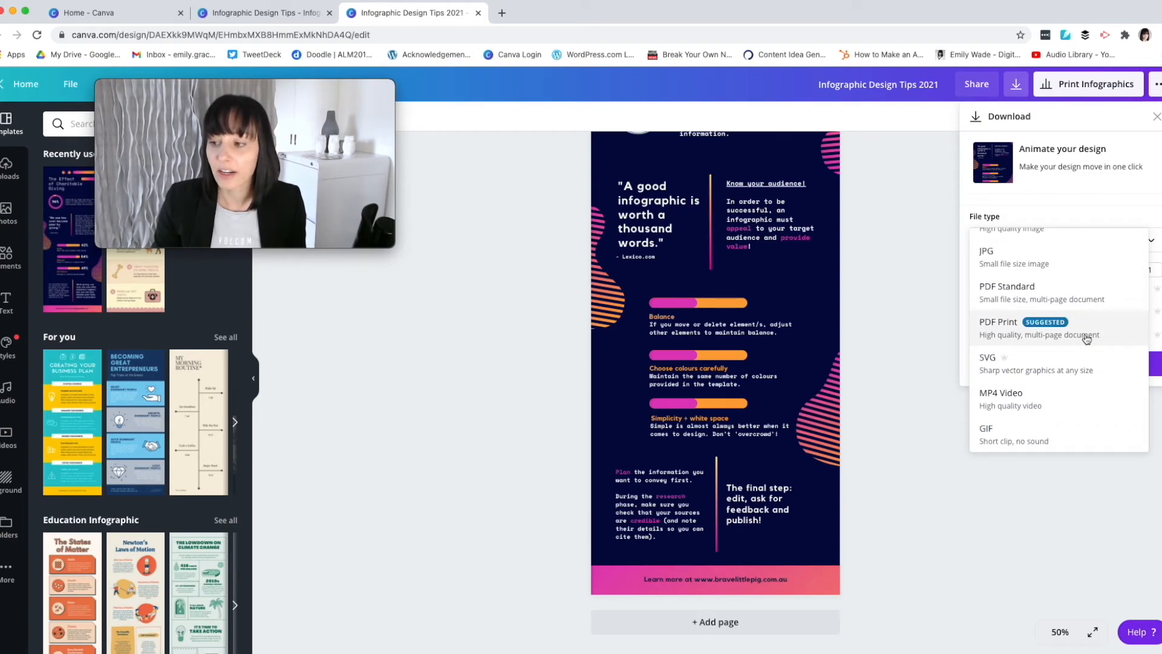
left_click(947, 324)
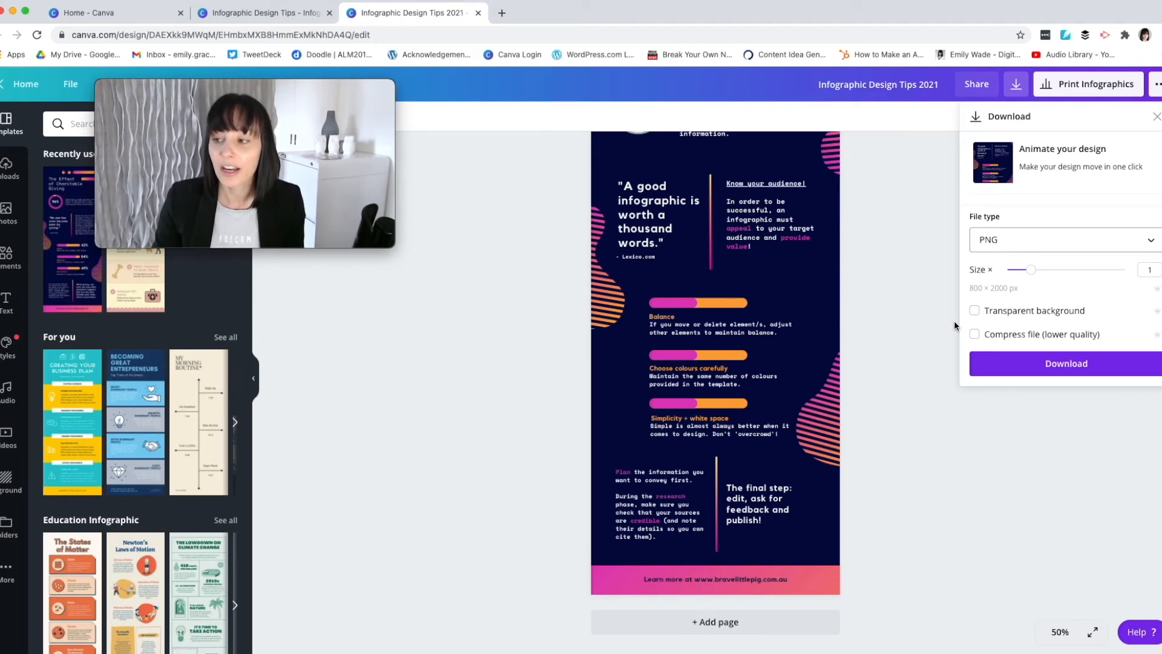
scroll(729, 267, "up", 3)
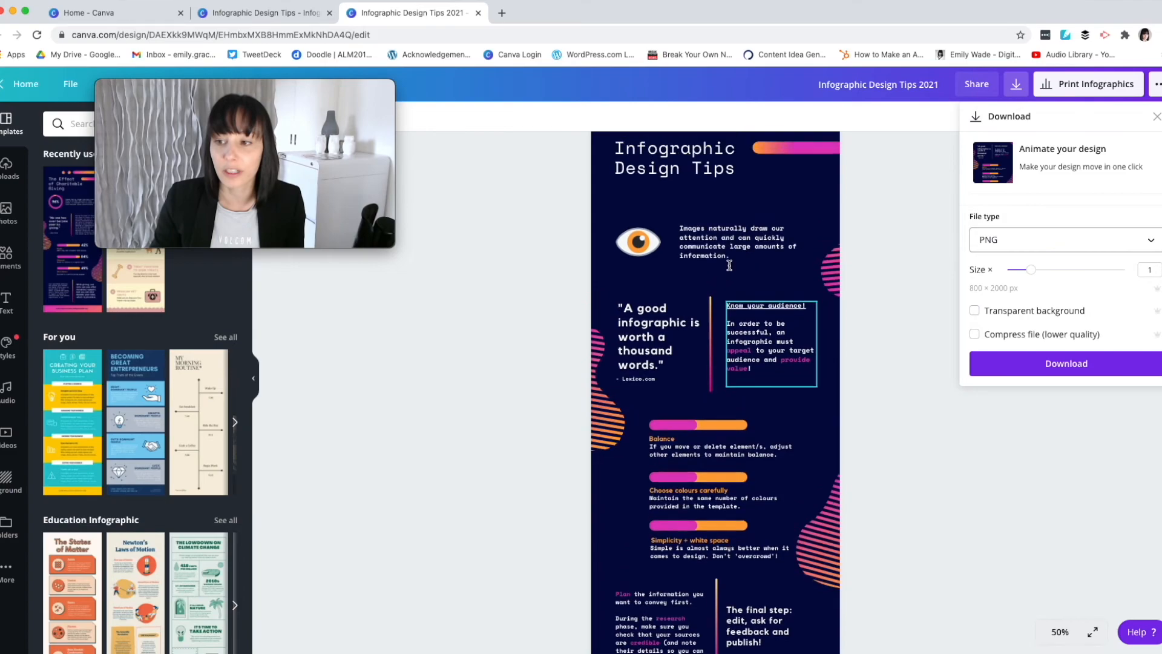